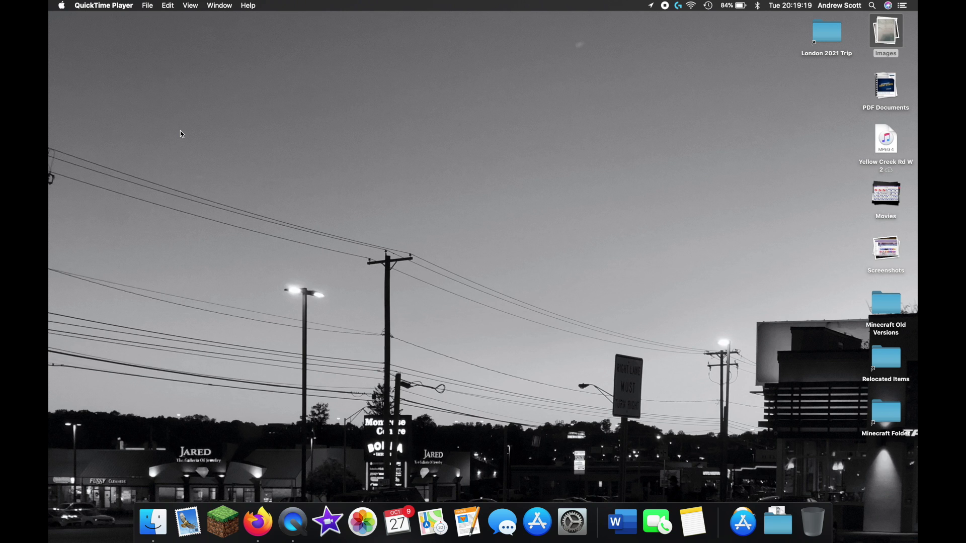
Step: Switch to Firefox and bring up the title of the "Which Avenger Are You?" quiz page
key(ctrl+Right)
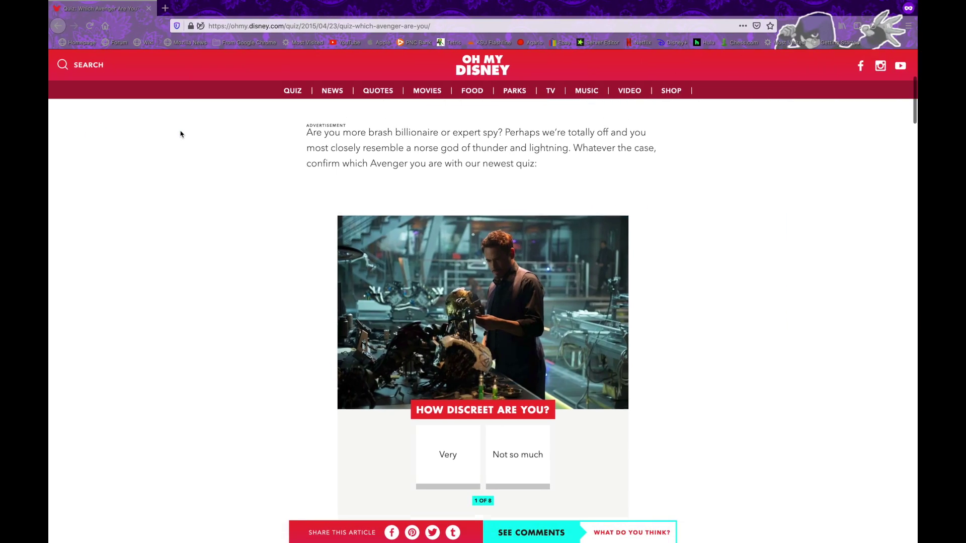
scroll(181, 134, down, 2)
scroll(180, 134, up, 5)
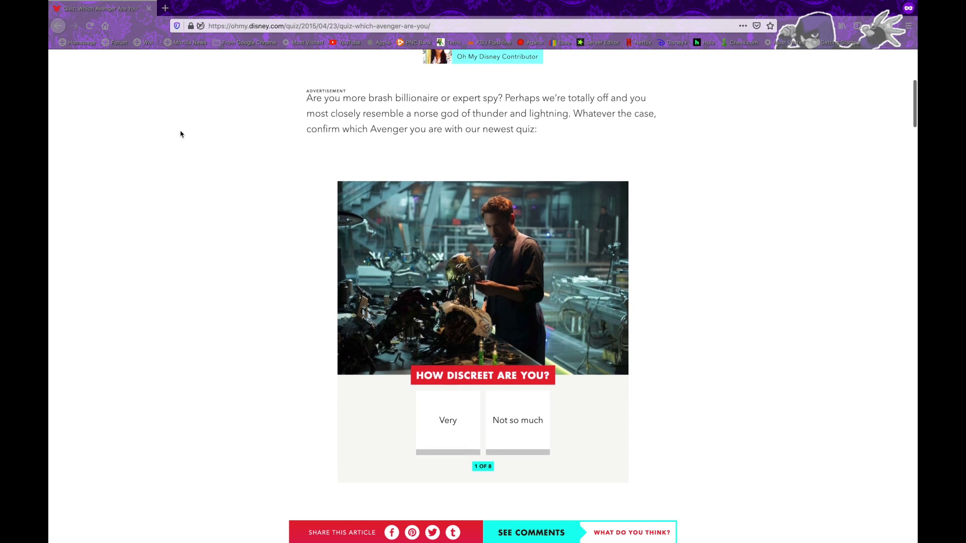
scroll(180, 133, up, 3)
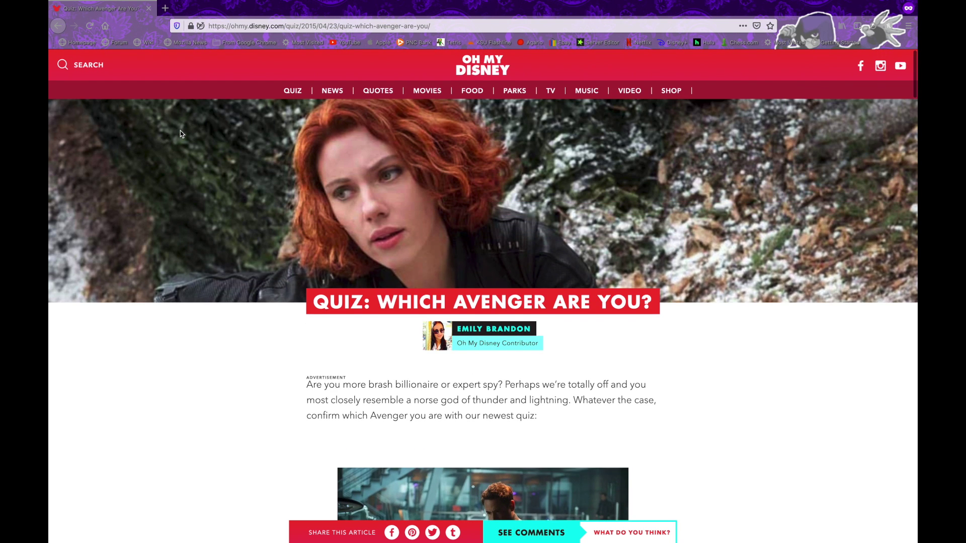
scroll(180, 132, down, 1)
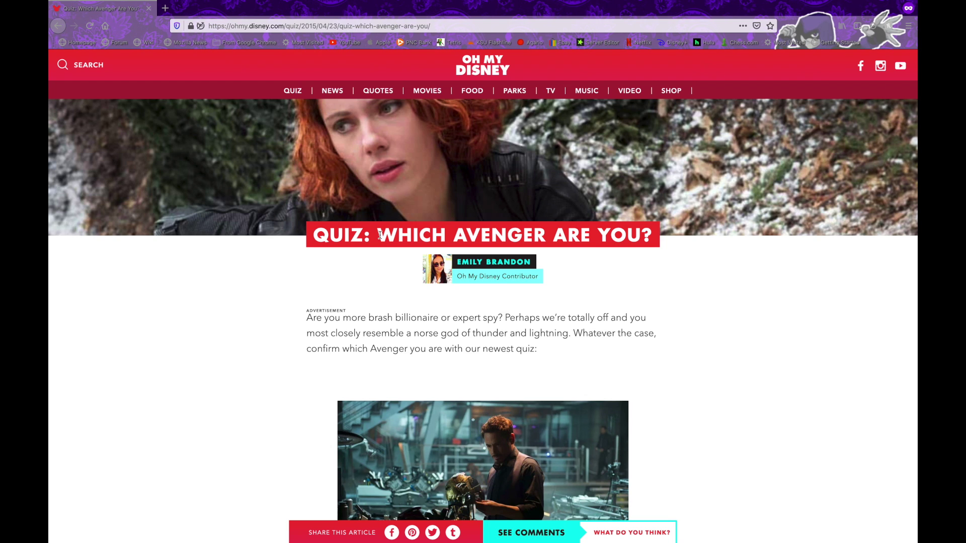
Step: Edit the quiz title's h1 text in the page inspector to "Do you have a life?" and close the developer tools
right_click(379, 234)
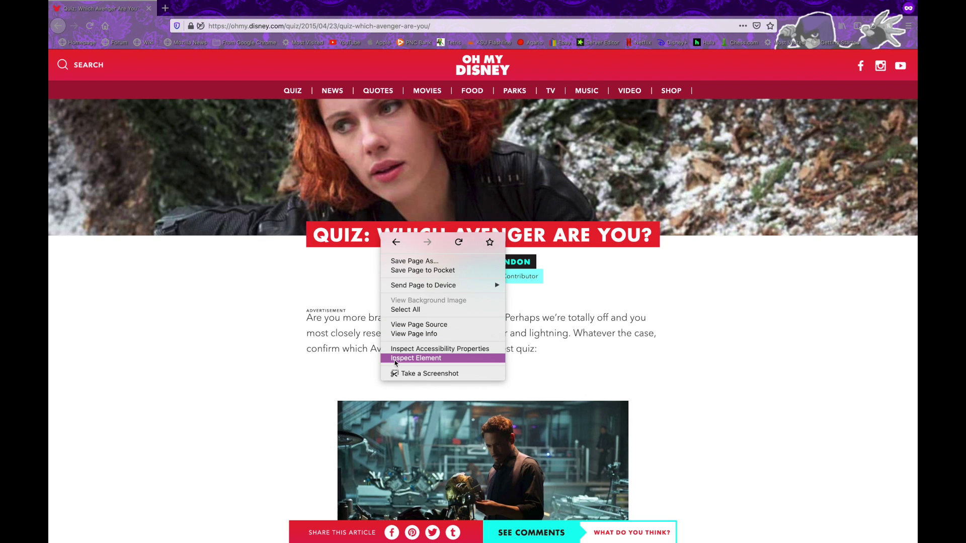
click(435, 359)
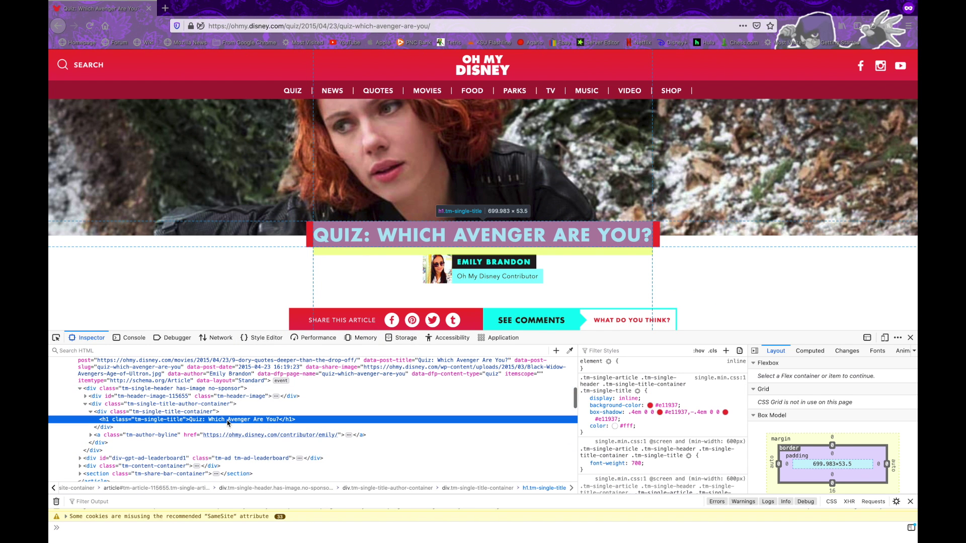
double_click(228, 420)
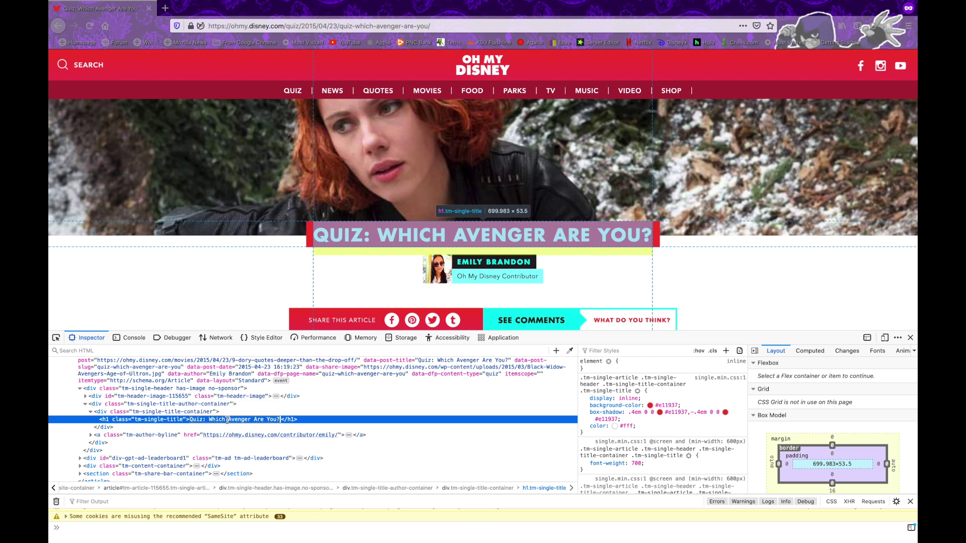
text(Do you have a life)
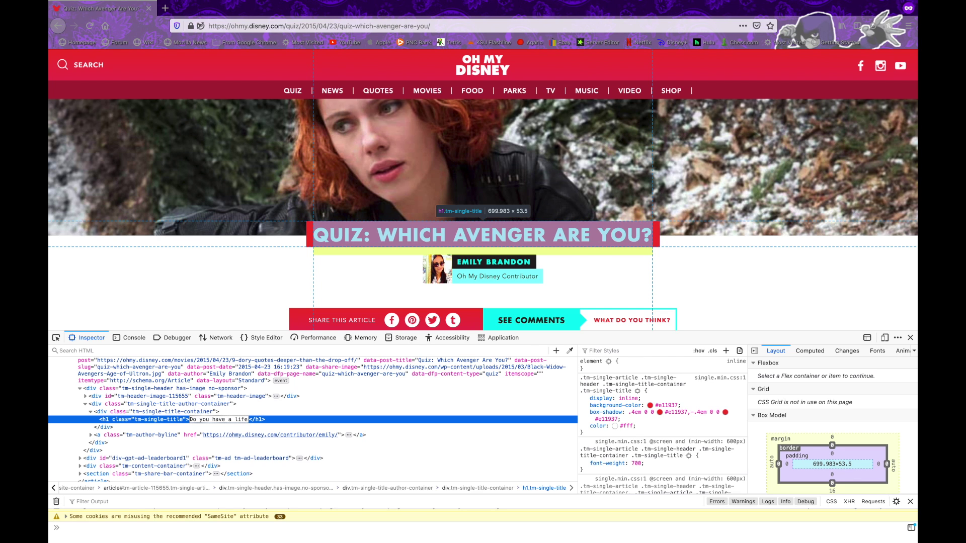
text(?)
key(Return)
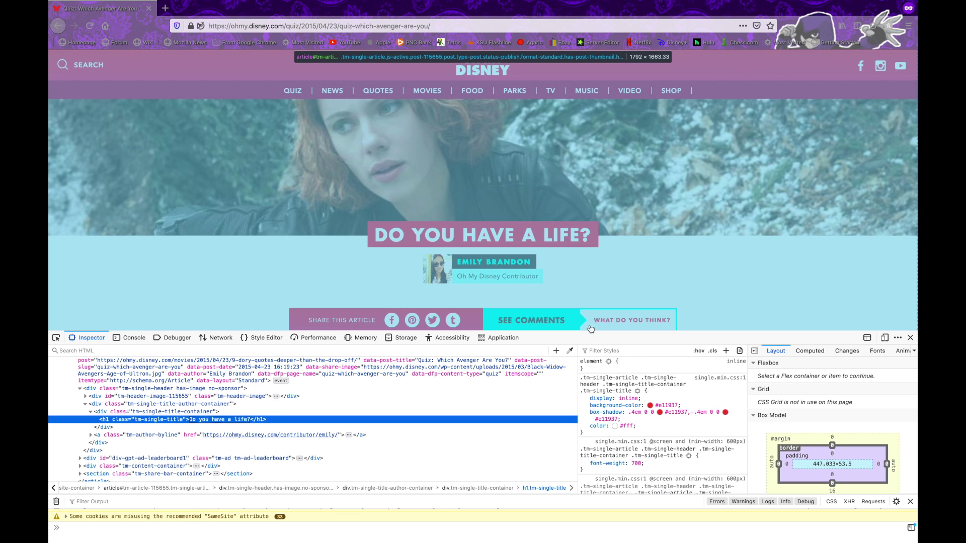
click(911, 338)
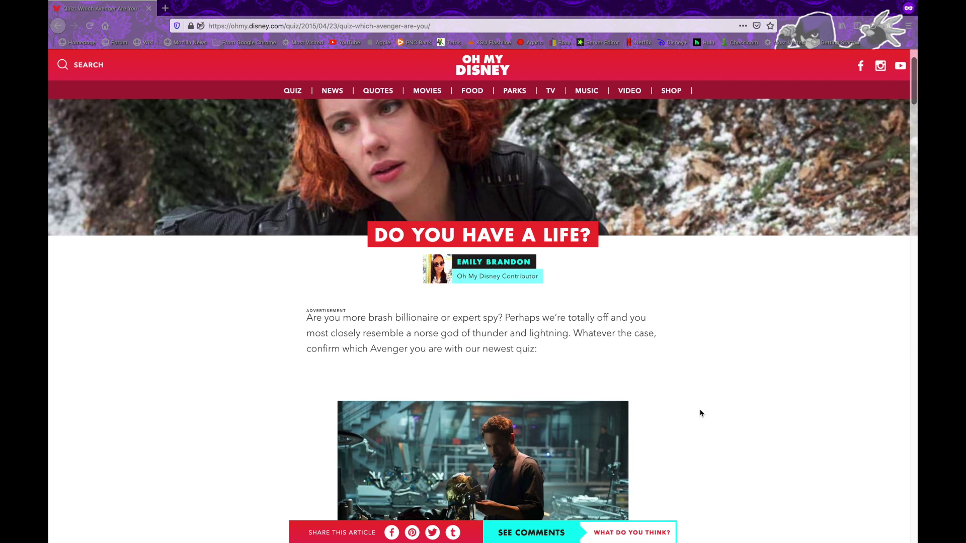
Step: Replace the h3 text of the "How discreet are you?" question with "???" in the inspector and close the developer tools
scroll(702, 412, down, 3)
scroll(704, 414, down, 2)
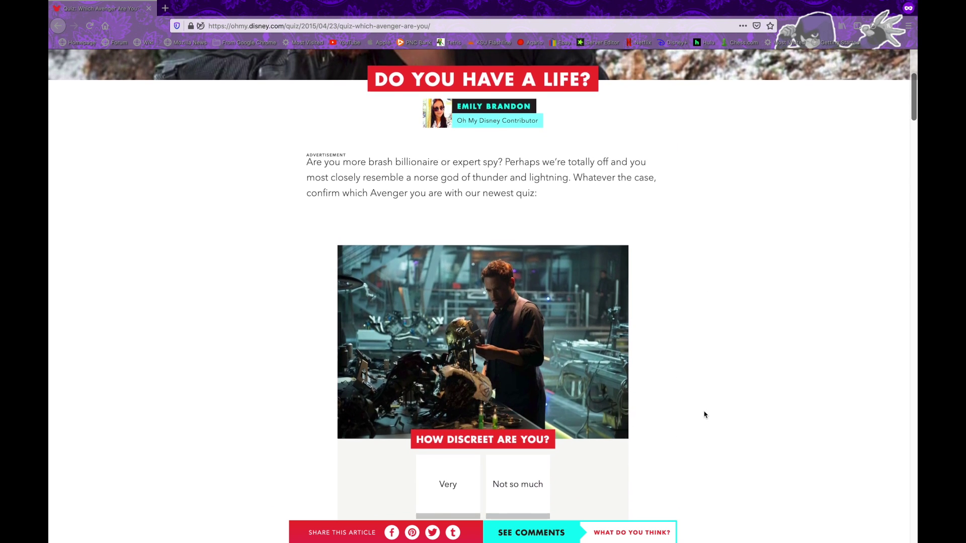
scroll(704, 414, up, 1)
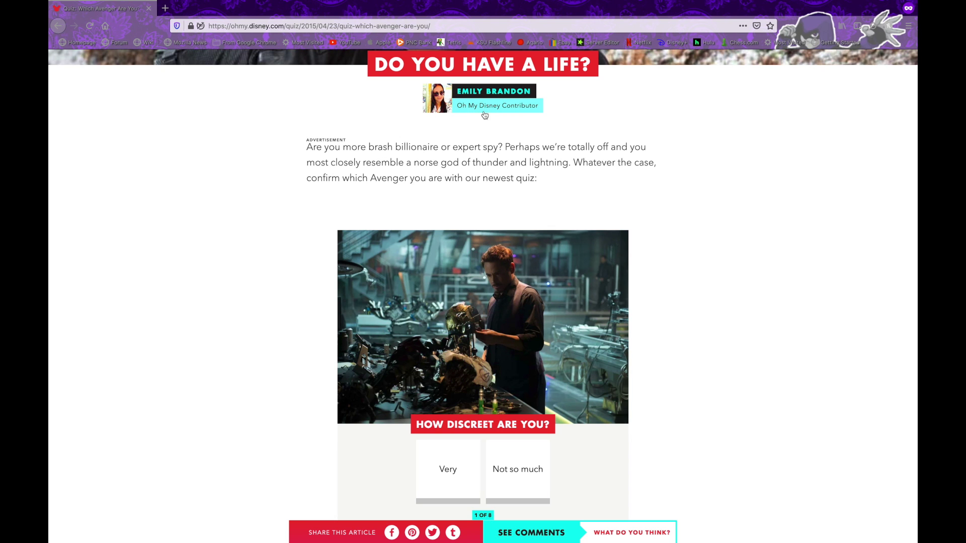
scroll(246, 242, down, 1)
scroll(246, 243, down, 3)
scroll(246, 242, up, 2)
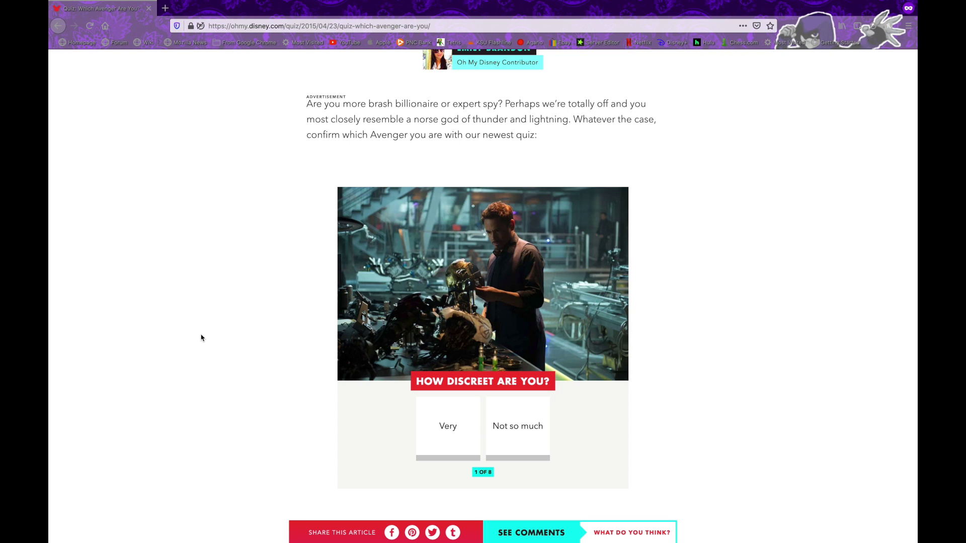
scroll(330, 319, down, 2)
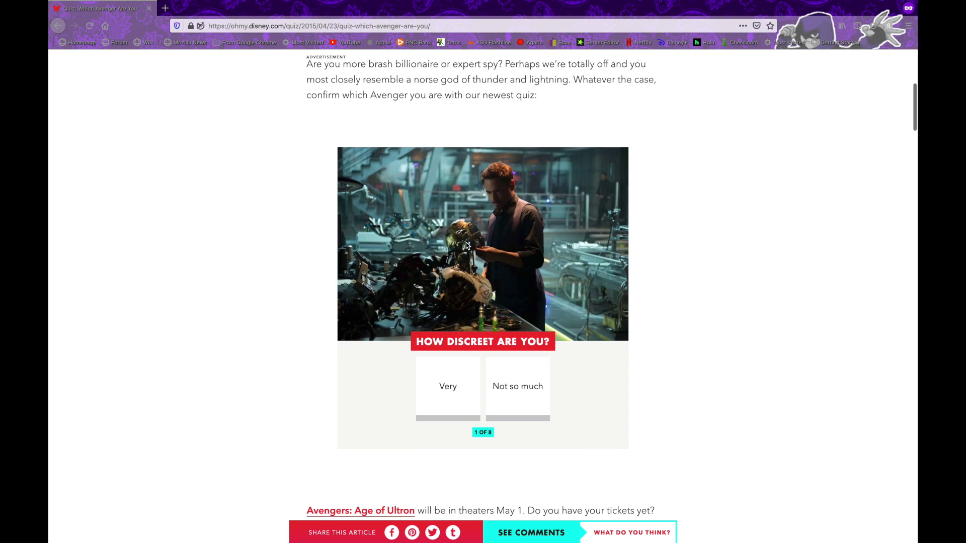
right_click(463, 342)
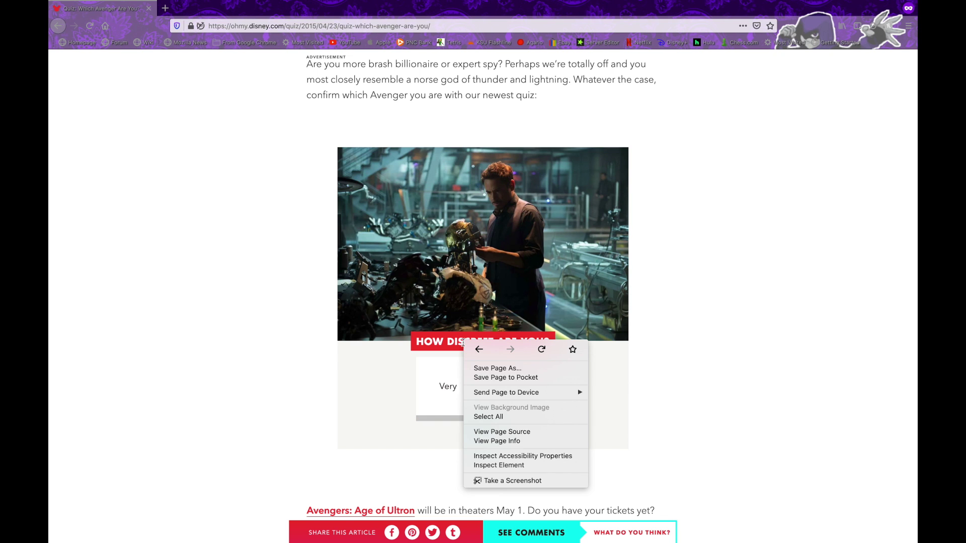
click(483, 466)
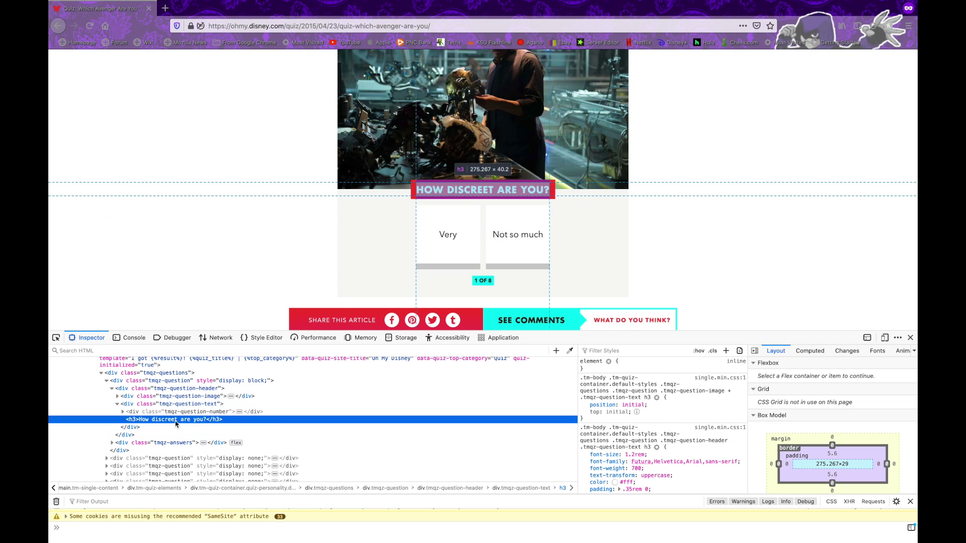
double_click(175, 419)
text(???)
key(Return)
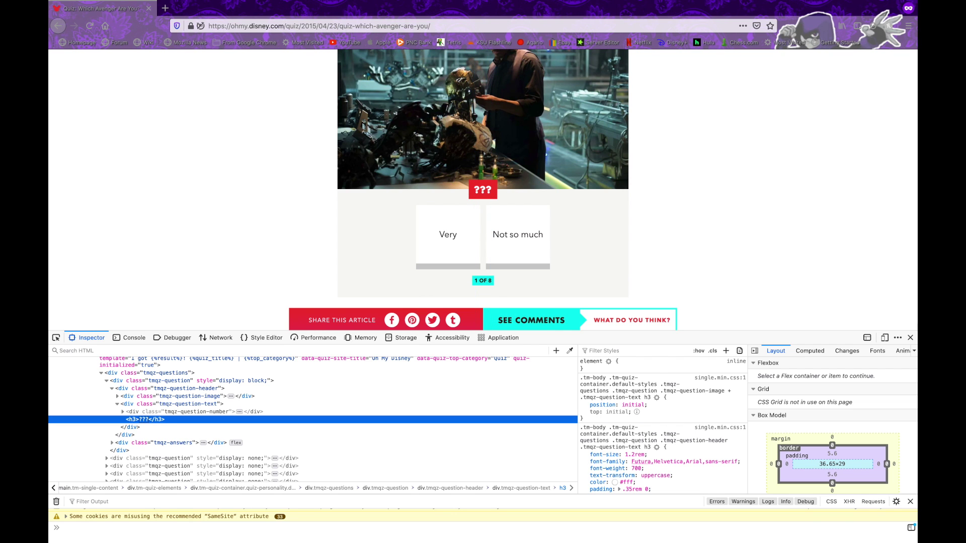
click(910, 337)
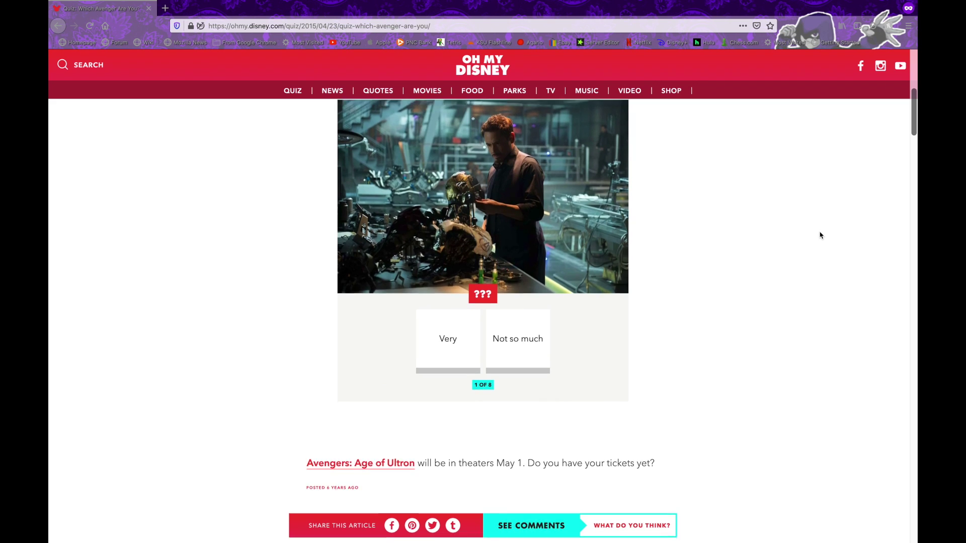
Step: Answer the first quiz question and inspect which Avenger each answer to "Which one of these are you best at?" is assigned
scroll(820, 235, up, 2)
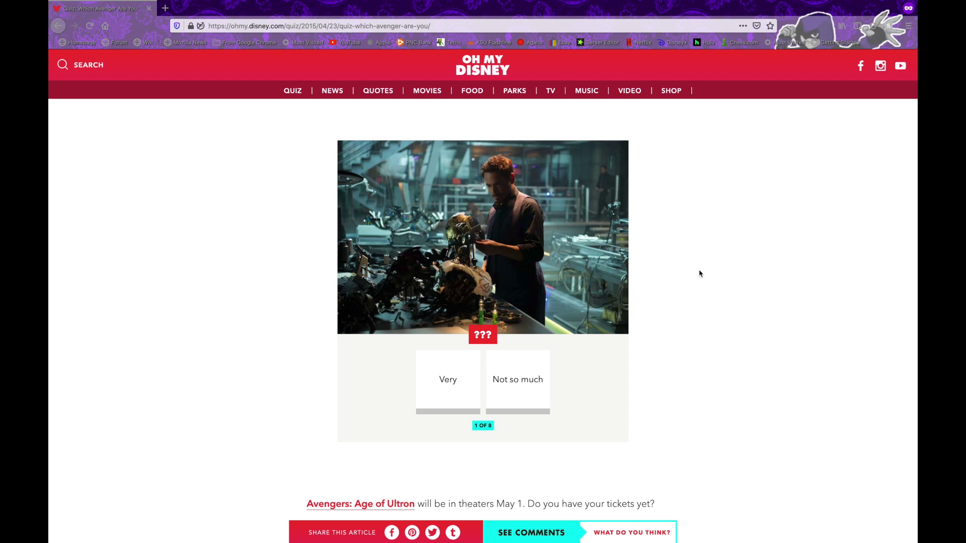
click(480, 376)
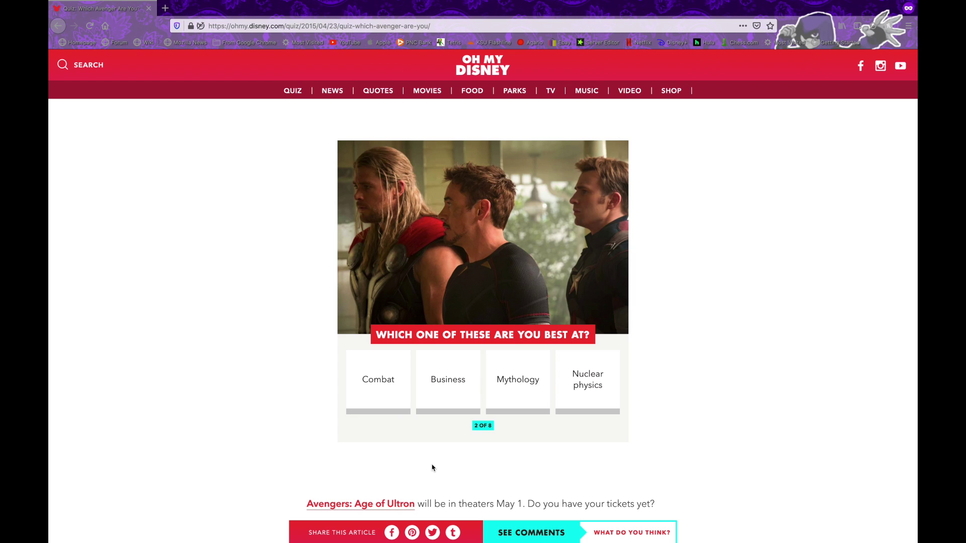
right_click(382, 376)
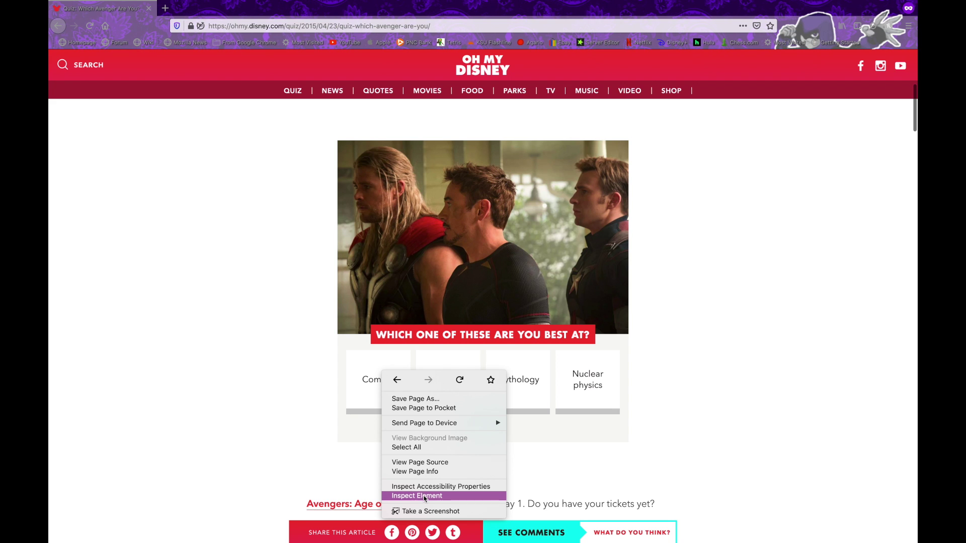
click(425, 496)
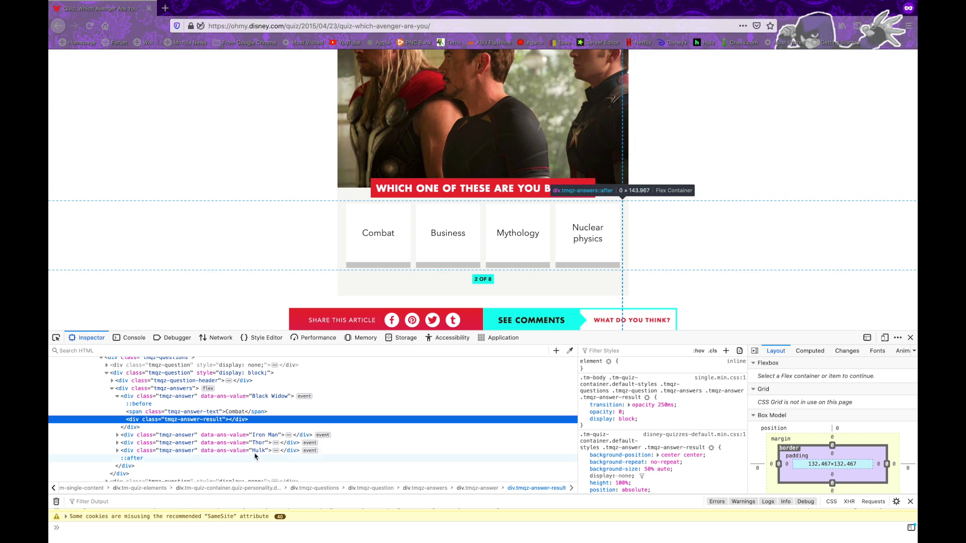
click(281, 397)
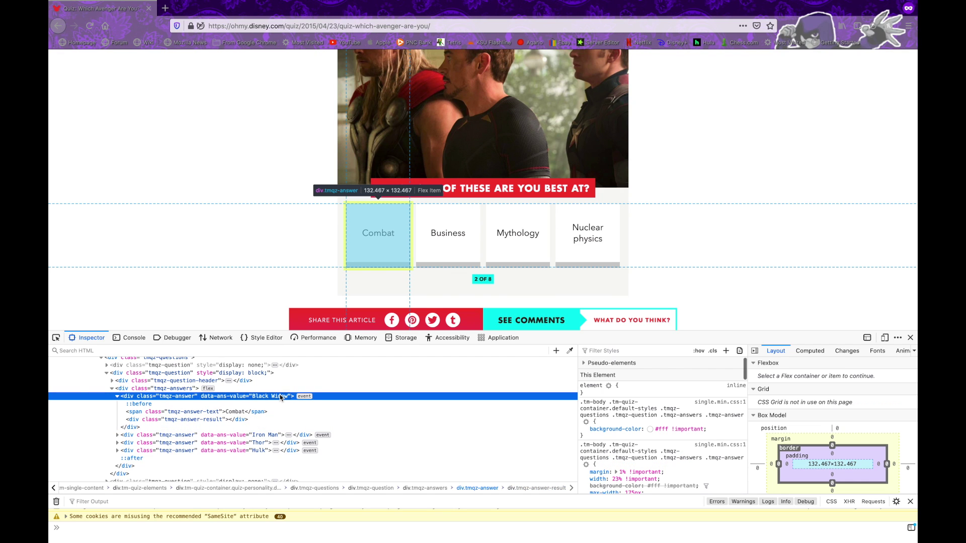
click(257, 435)
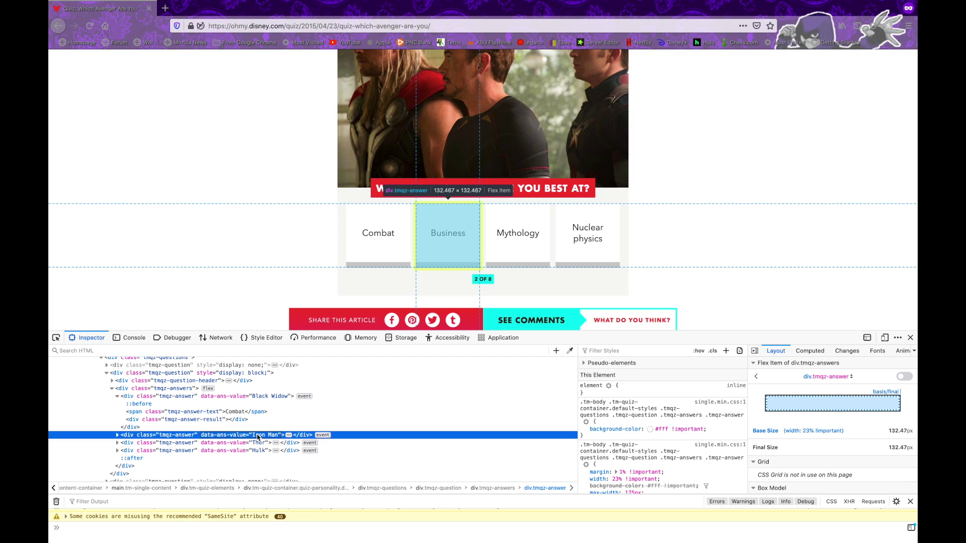
click(252, 446)
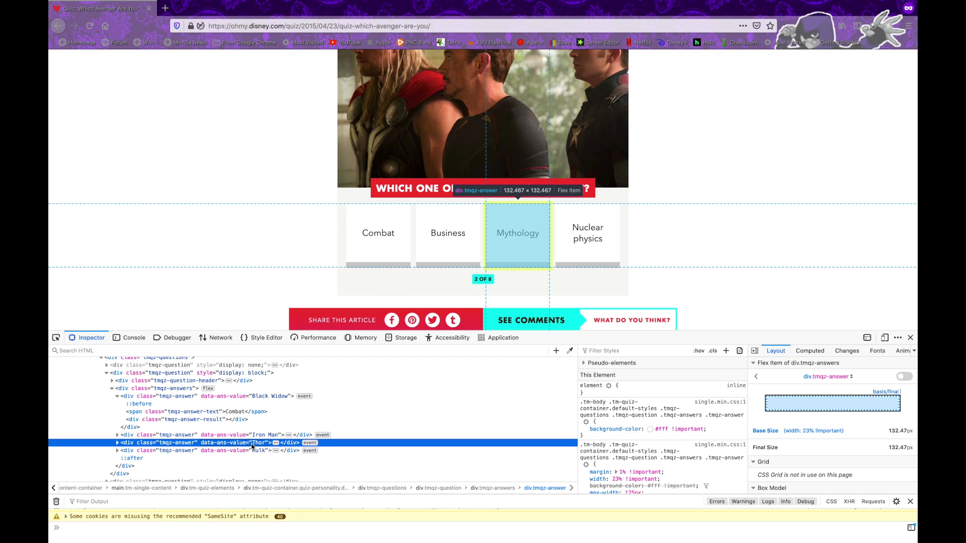
click(253, 450)
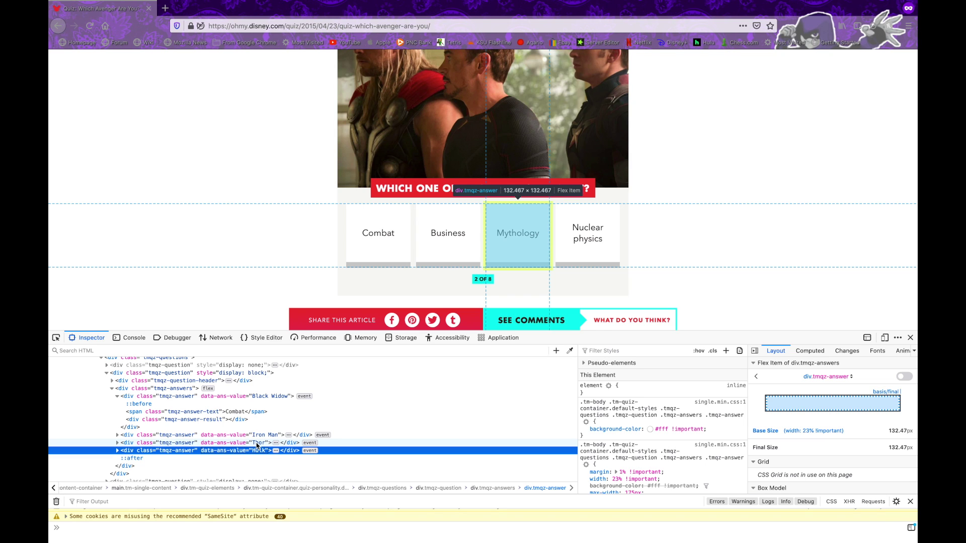
Step: Answer the second quiz question with Mythology and choose purple for "Pick a color."
click(507, 233)
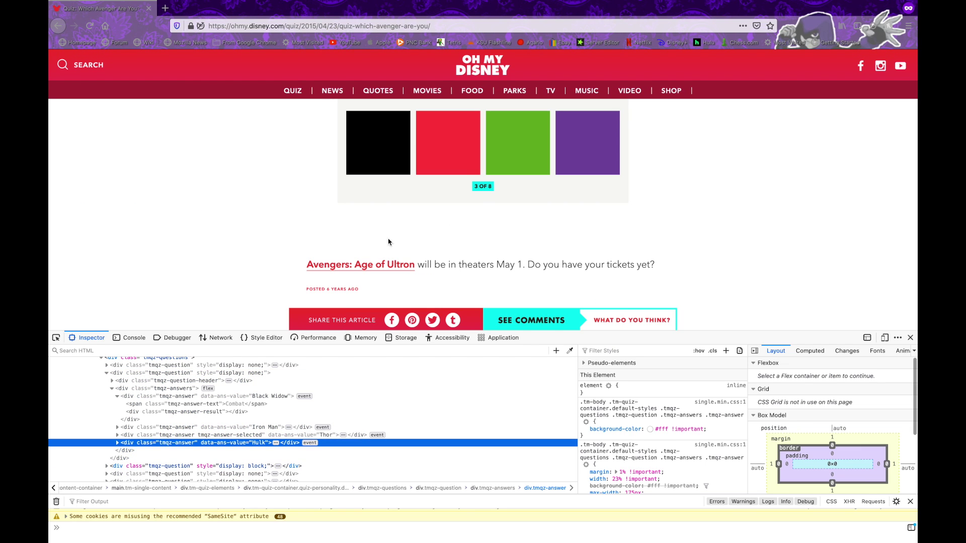
scroll(303, 220, up, 3)
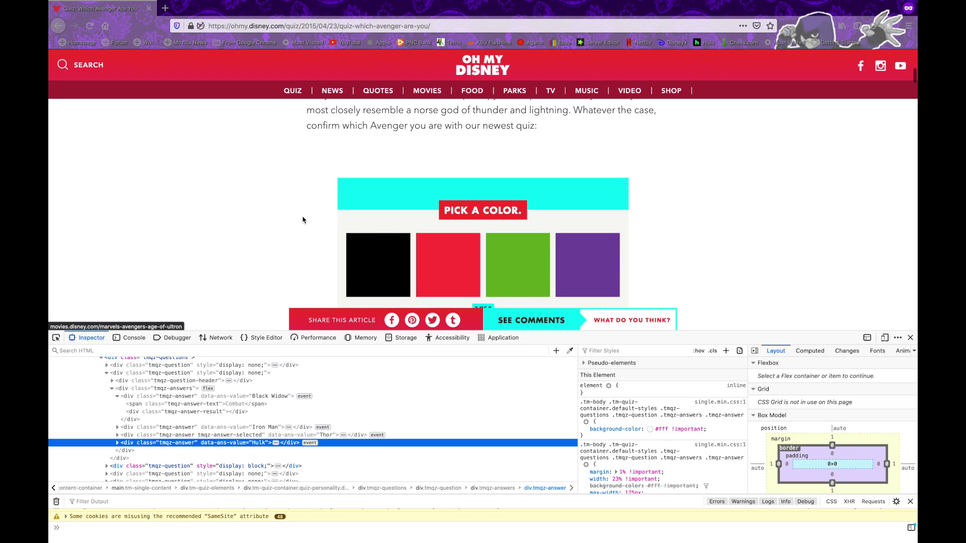
click(597, 260)
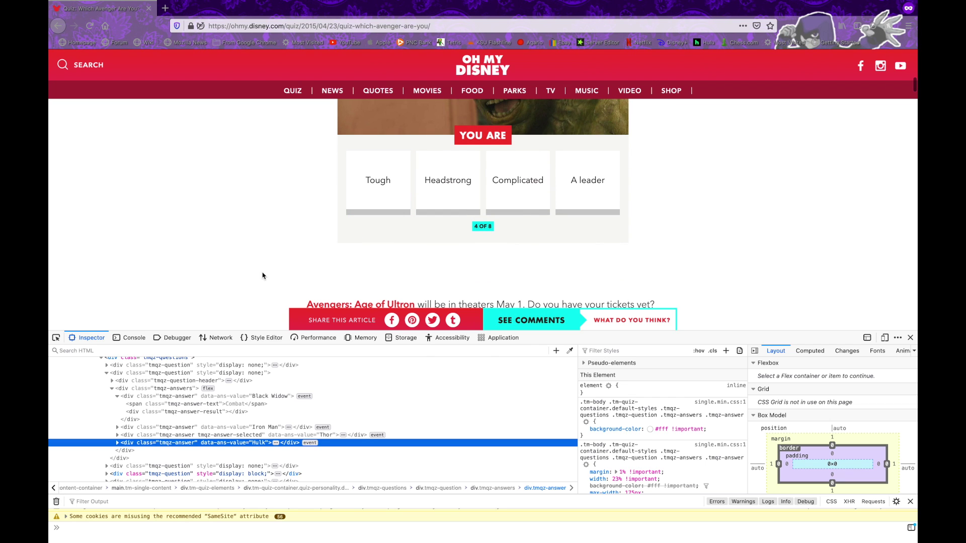
Step: Inspect the Avenger values behind the "You are" answers, starting from Headstrong, and answer with "A leader"
right_click(431, 185)
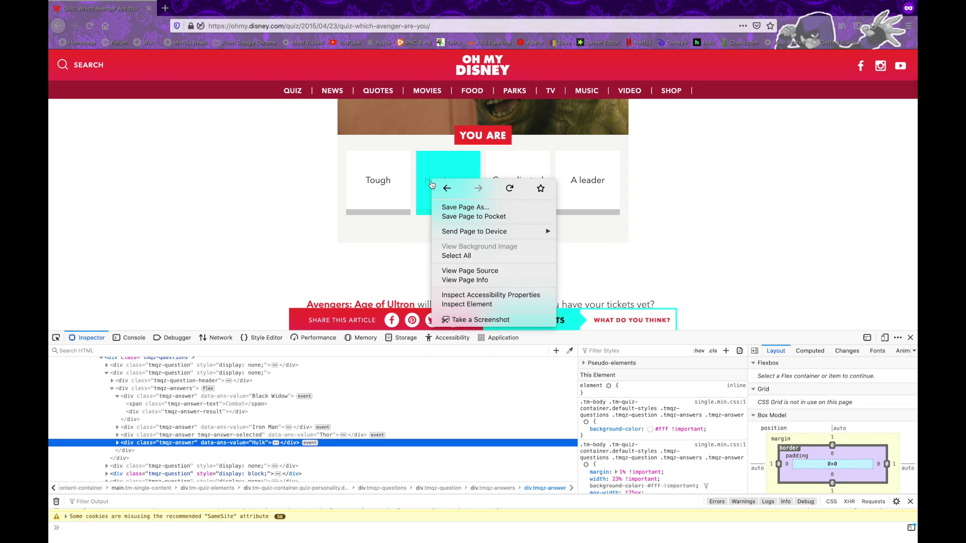
click(463, 304)
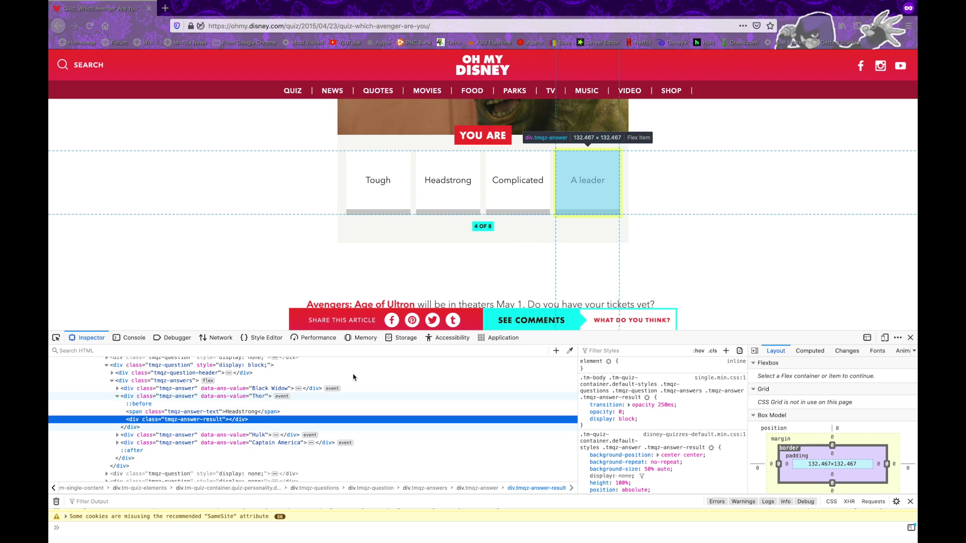
click(350, 294)
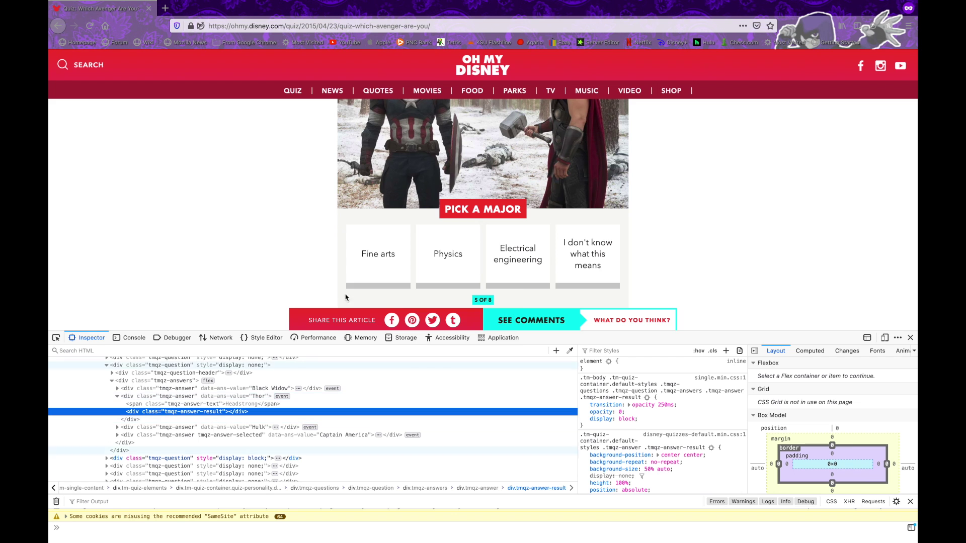
Step: Inspect the "Fine arts" and "I don't know what this means" answers of the "Pick a major" question for their assigned Avengers
right_click(393, 237)
click(418, 361)
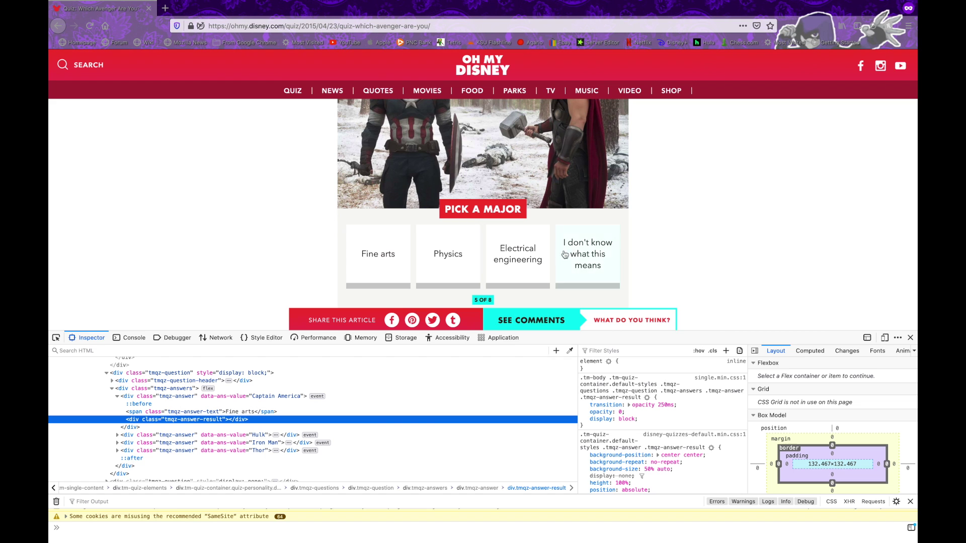
right_click(579, 236)
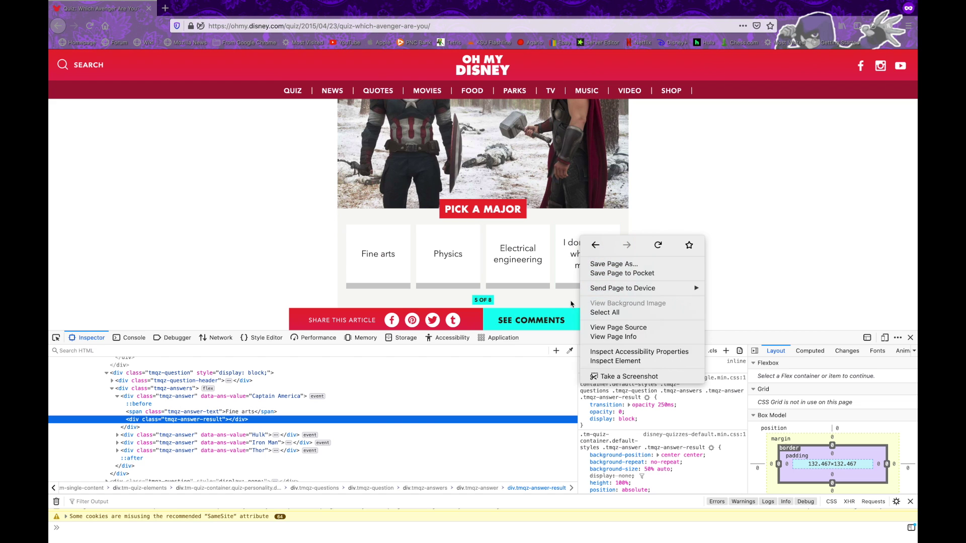
click(593, 361)
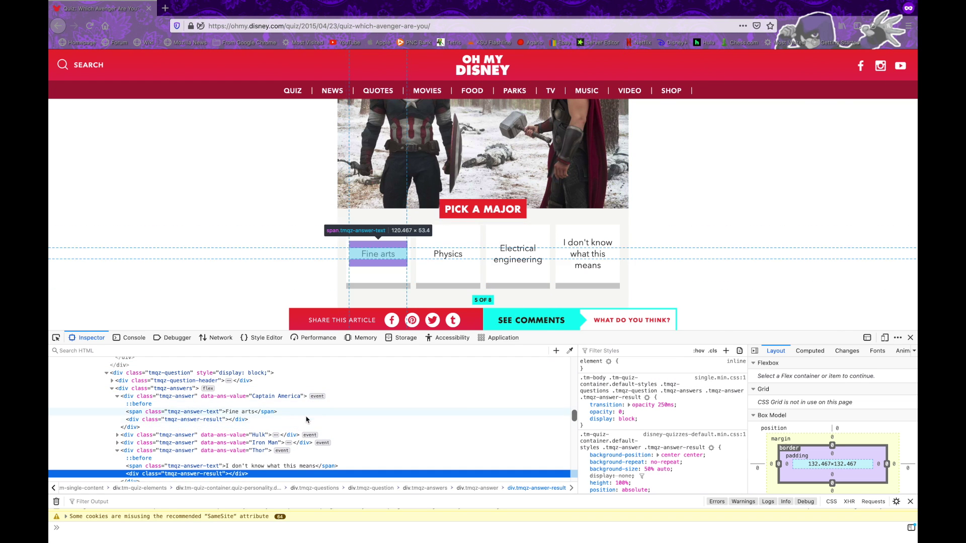
Step: Change the page text of the "I don't know what this means" answer to "International Relations" in the inspector, then close the inspector
right_click(591, 261)
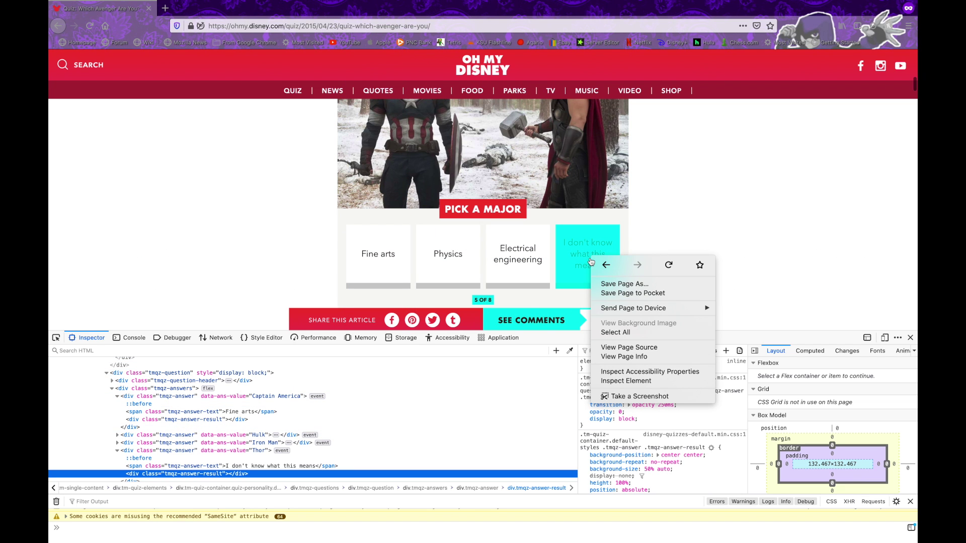
click(270, 467)
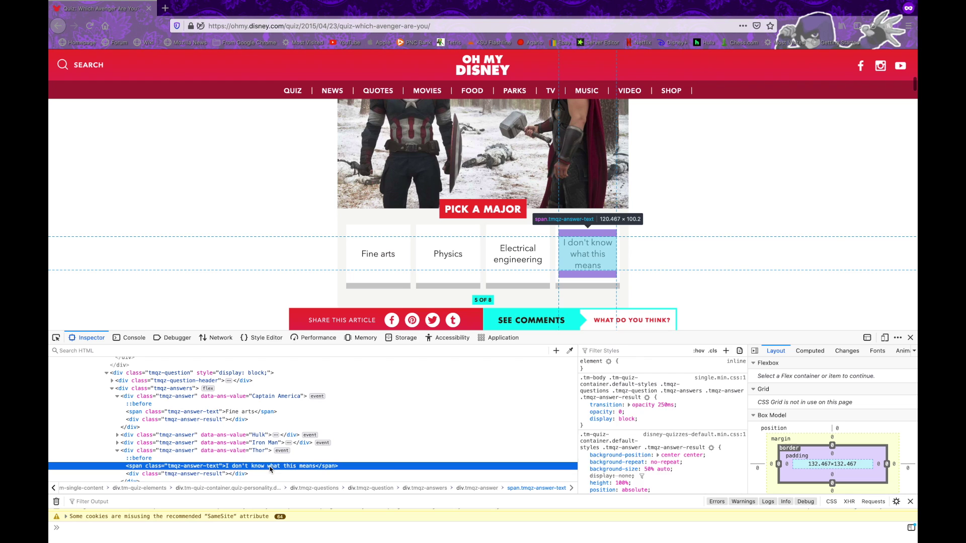
double_click(270, 466)
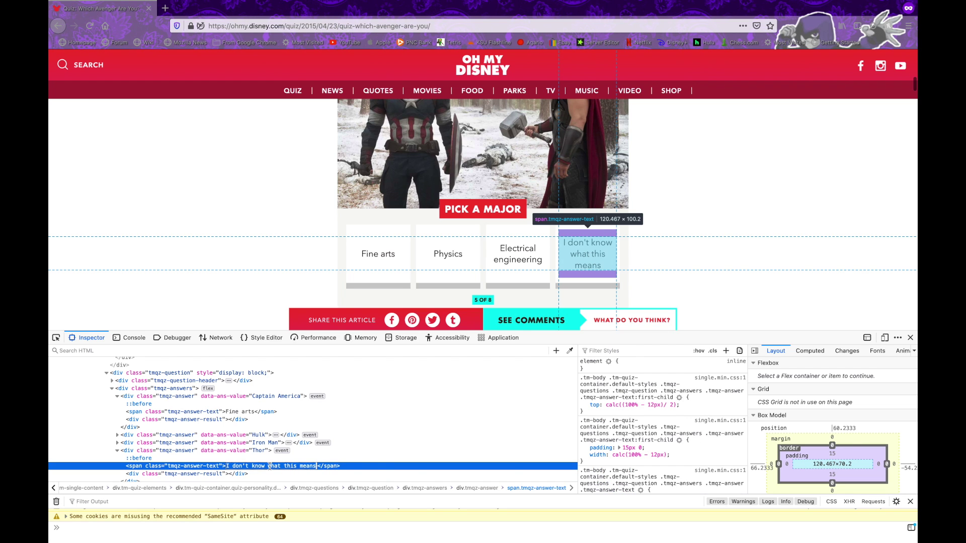
key(ctrl+a)
text(Int)
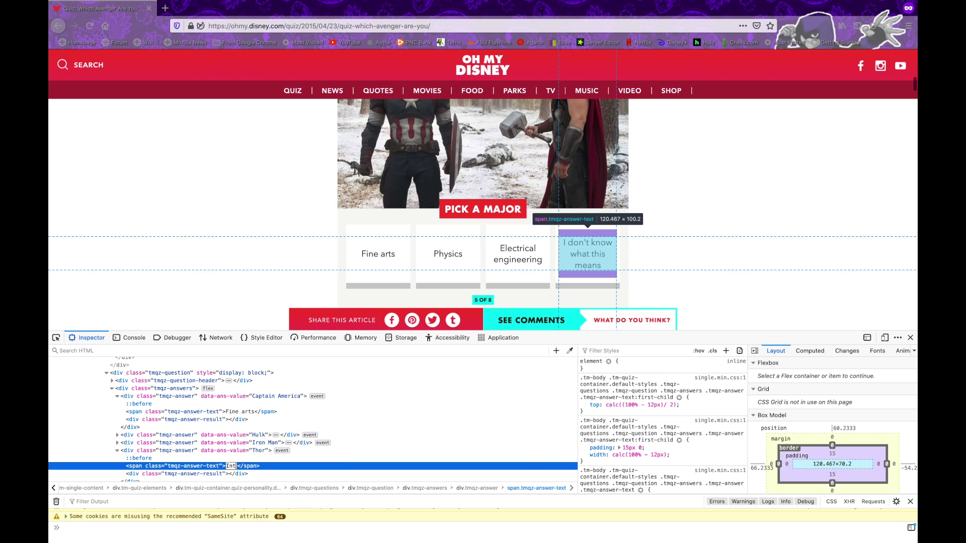
text(ernational Relations)
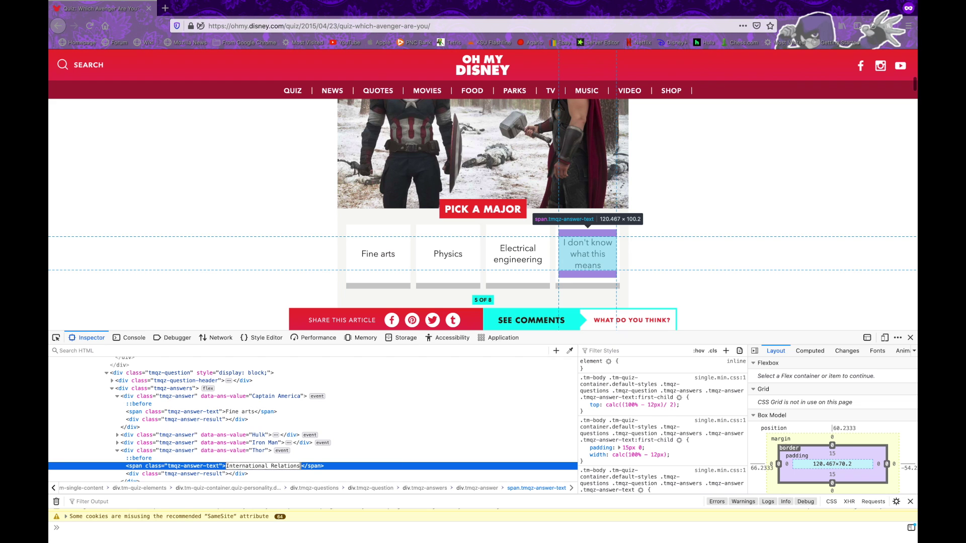
key(Return)
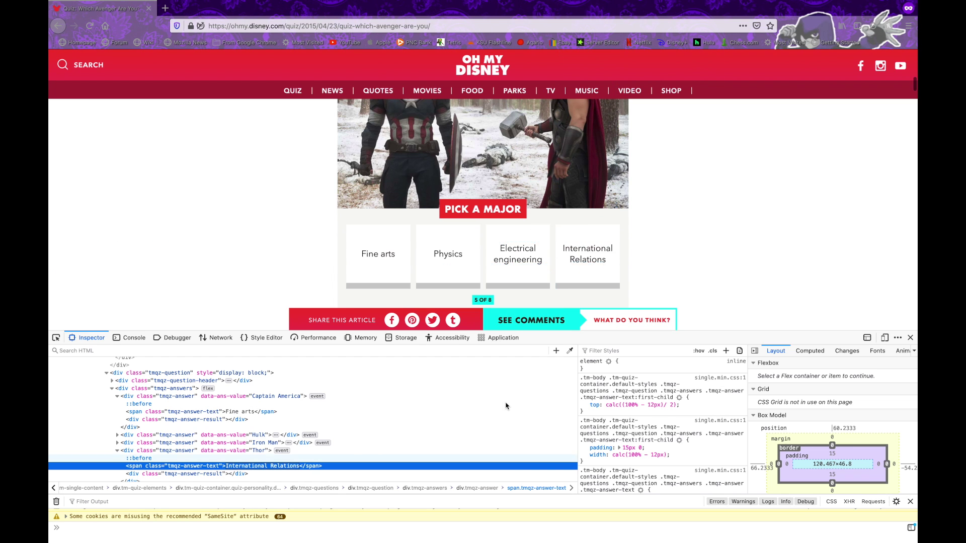
click(909, 338)
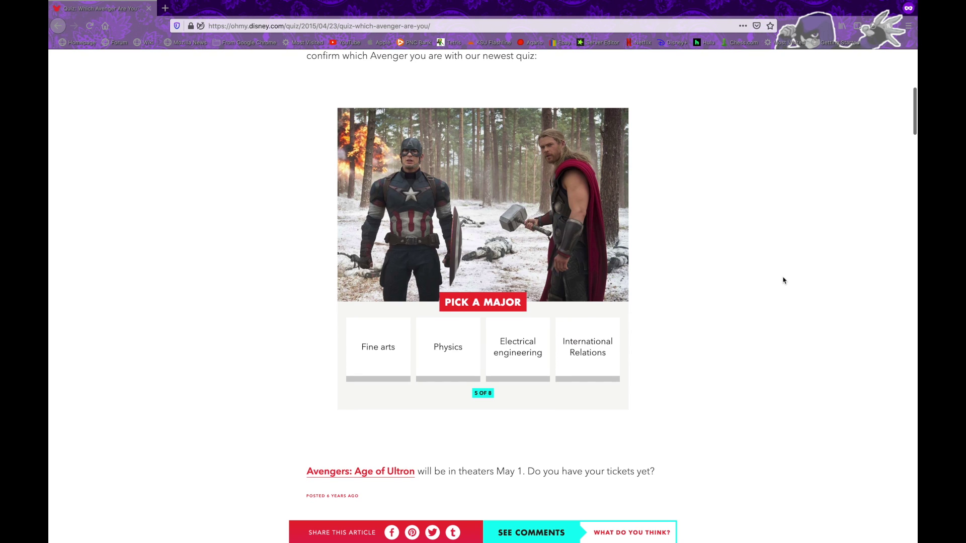
Step: Answer the "Pick a major" question with International Relations and the birthplace question with Big city
scroll(487, 408, up, 3)
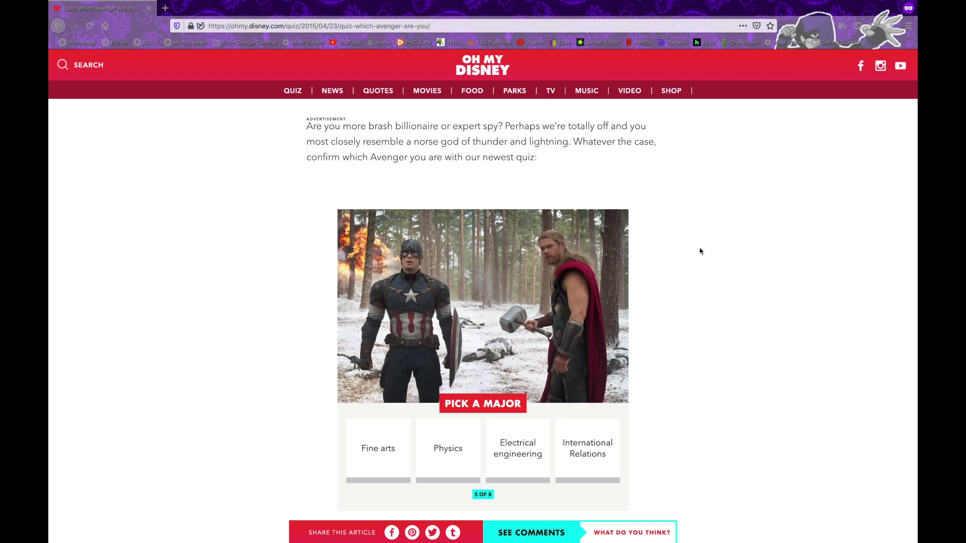
click(587, 450)
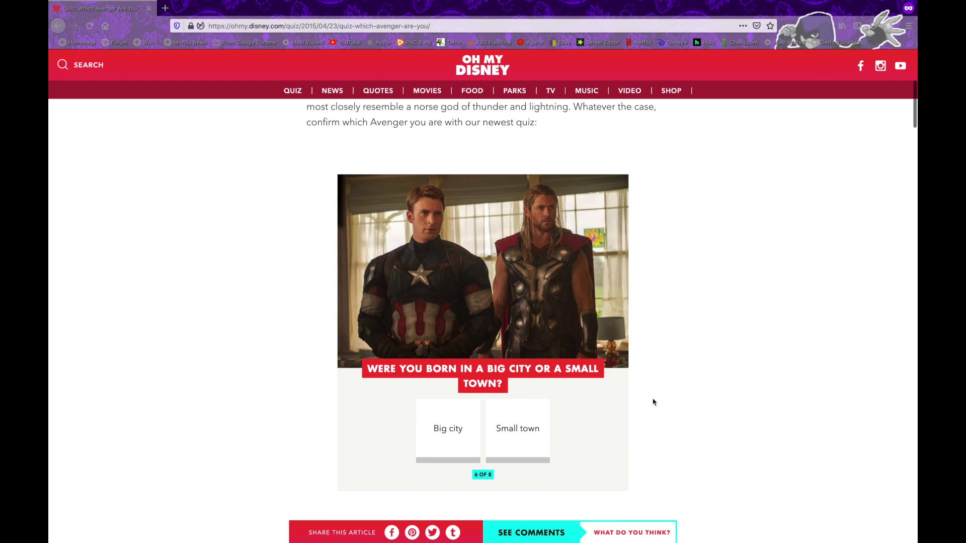
click(453, 426)
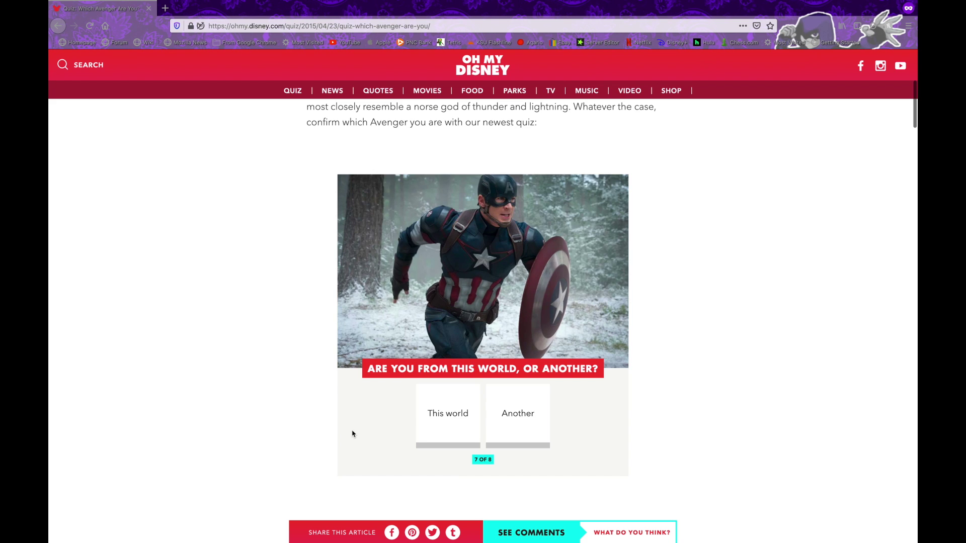
Step: Inspect the "This world" answer and change its text to "depends on the context of the question"
right_click(430, 417)
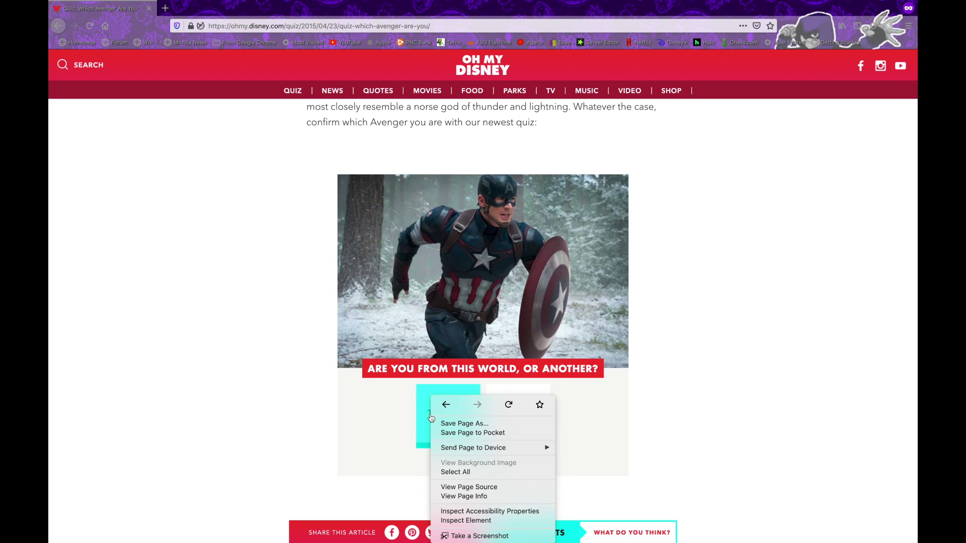
click(437, 521)
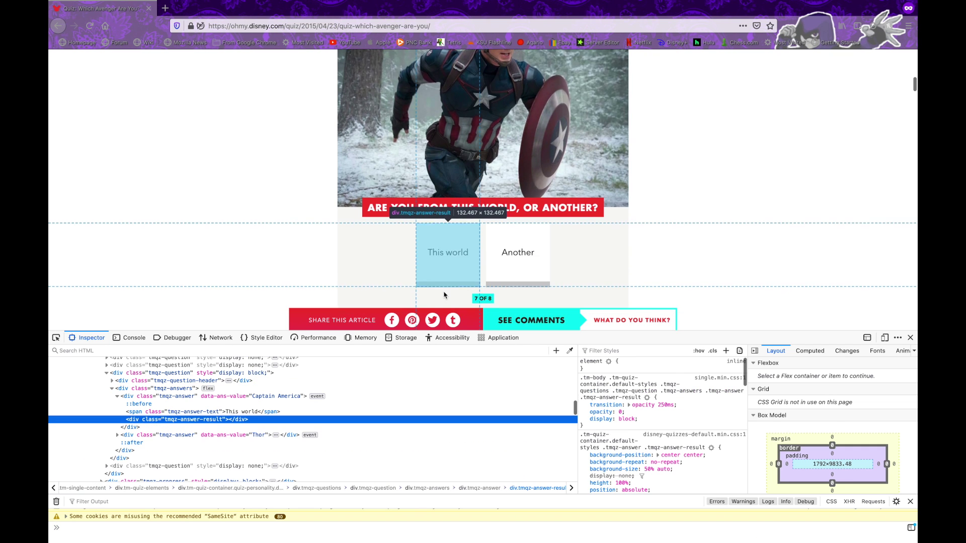
double_click(237, 412)
text(depe)
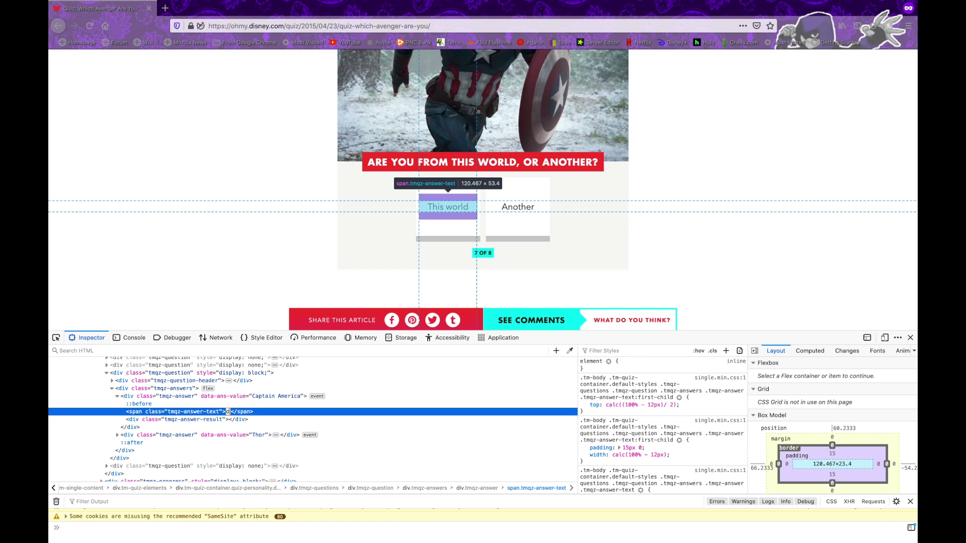
text(nds on the conte)
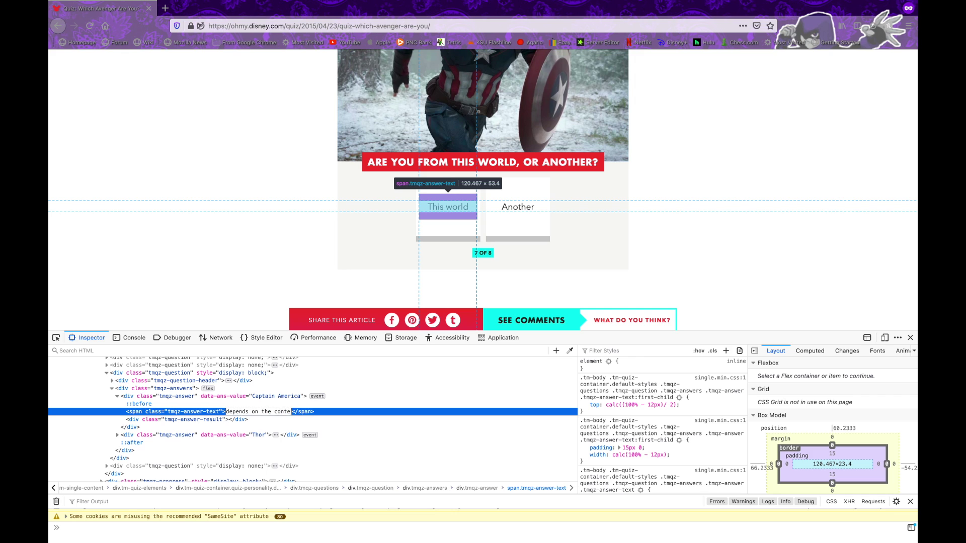
text(xt of the uestion)
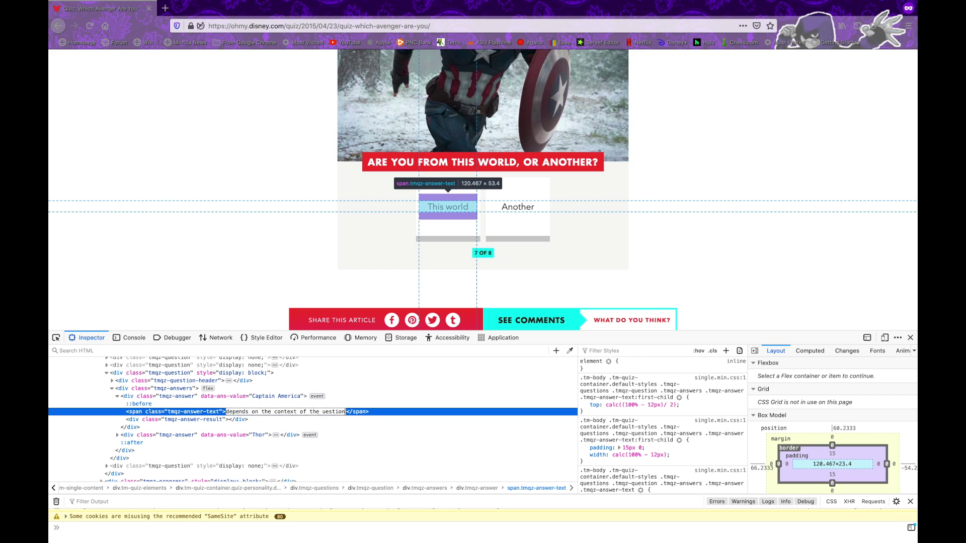
key(Return)
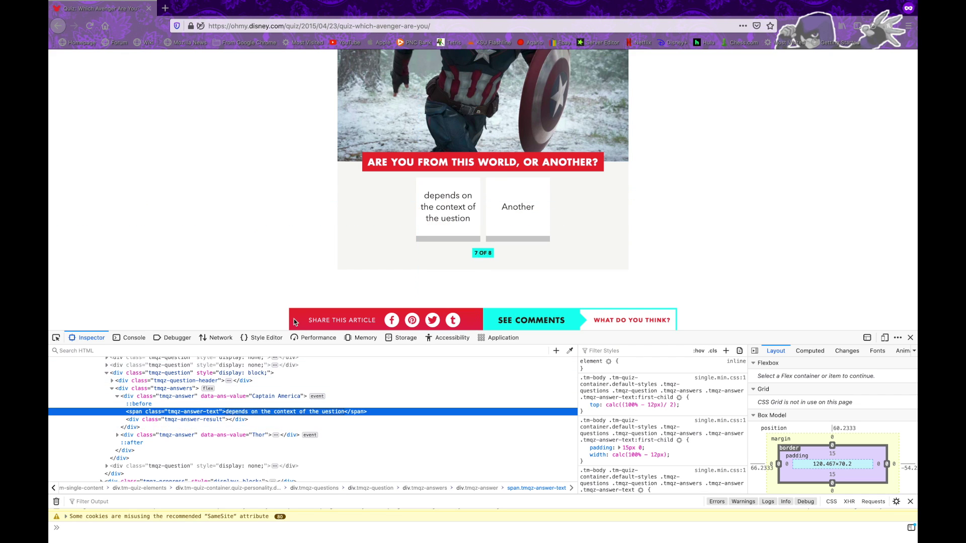
double_click(325, 412)
click(322, 411)
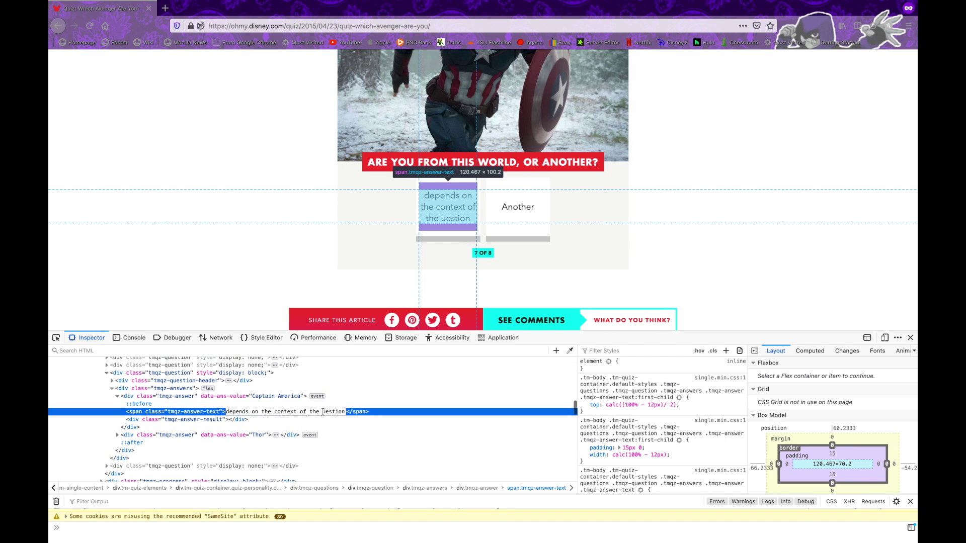
text(q)
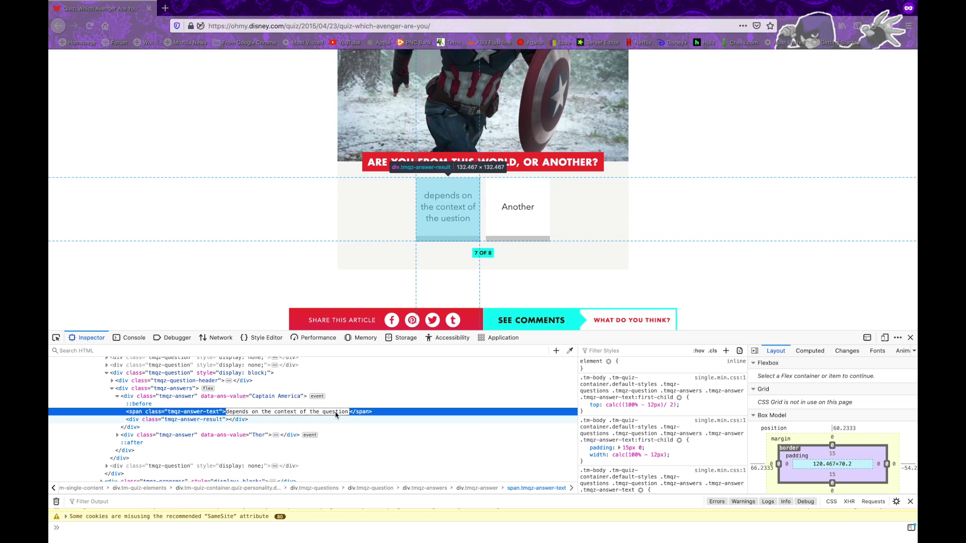
key(Return)
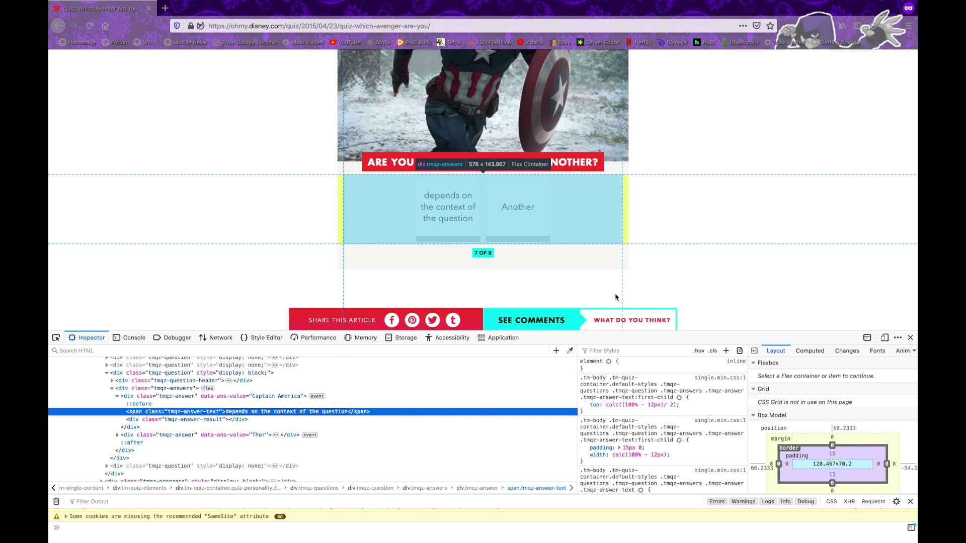
Step: Close the inspector and answer the seventh question with "depends on the context of the question"
click(910, 337)
scroll(813, 282, up, 3)
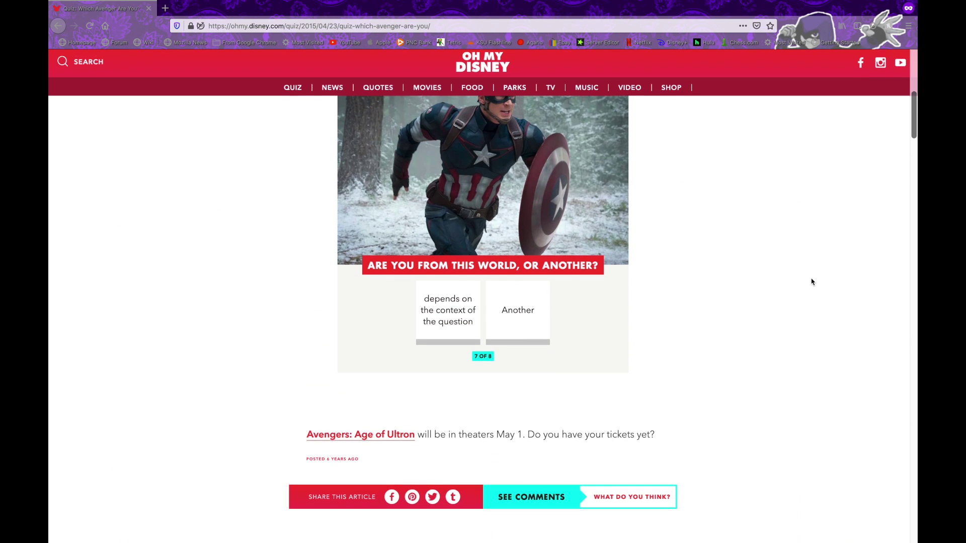
click(441, 351)
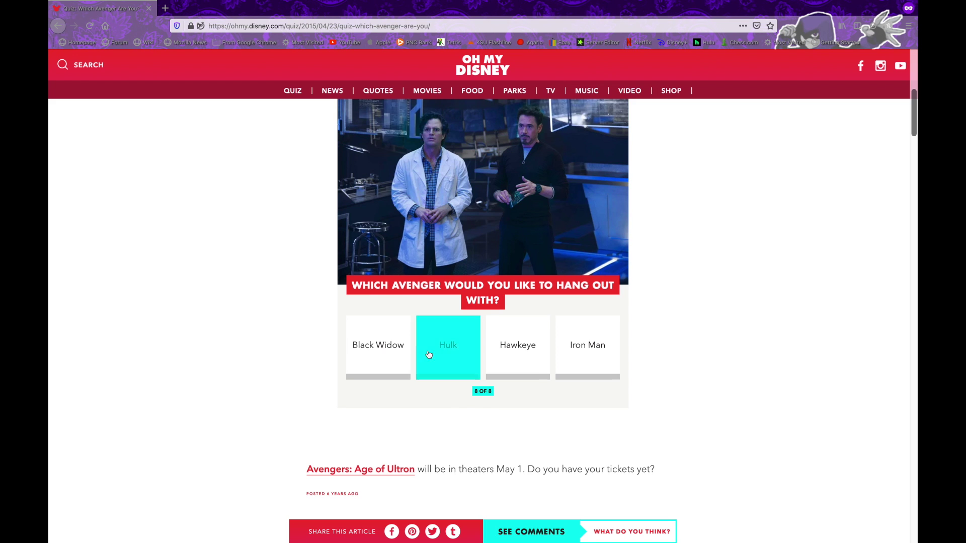
Step: Hide the "Which Avenger would you like to hang out with?" heading through the inspector and answer that question with Iron Man
scroll(296, 414, up, 1)
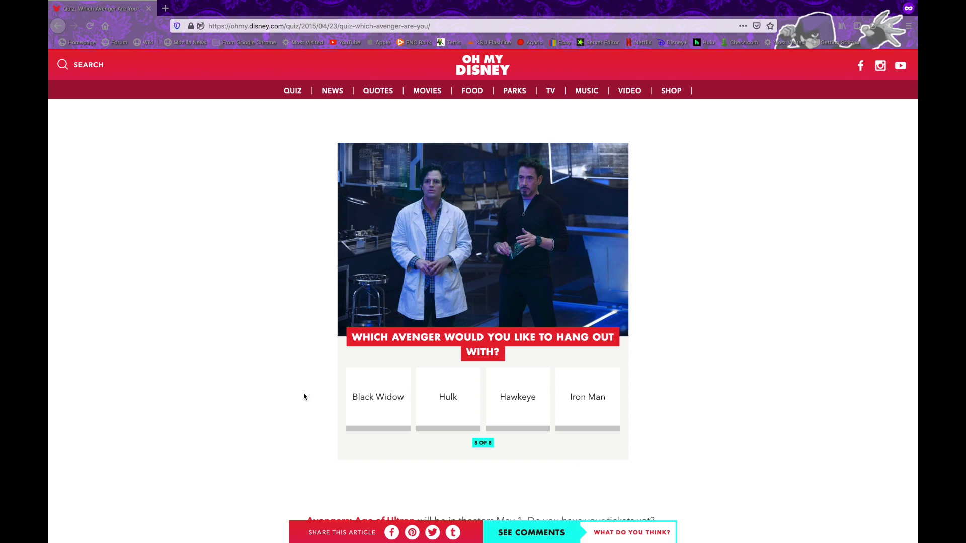
triple_click(482, 341)
right_click(482, 339)
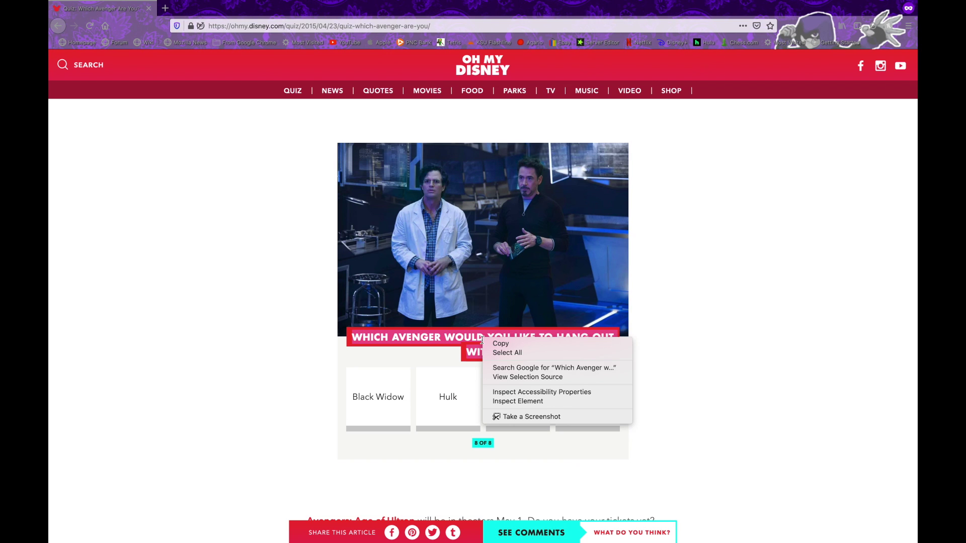
click(504, 401)
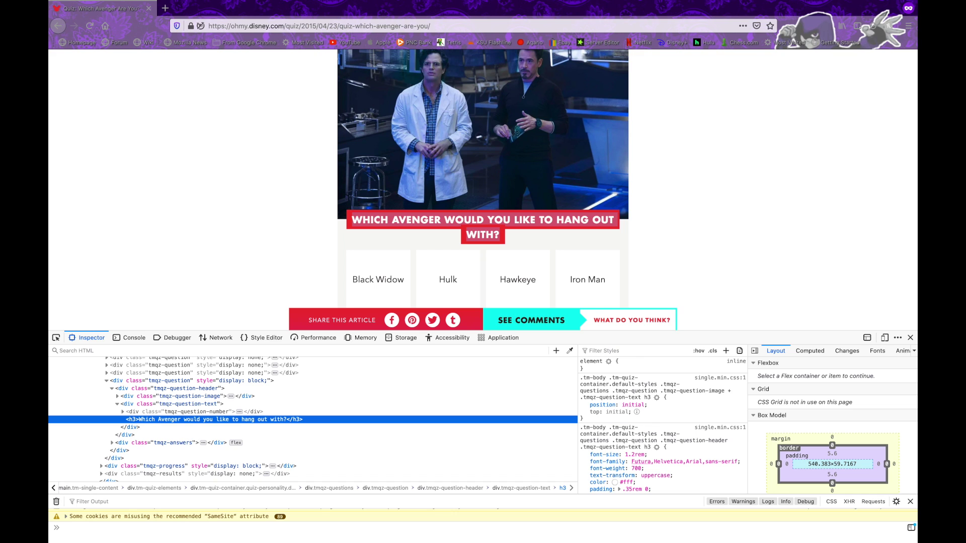
key(h)
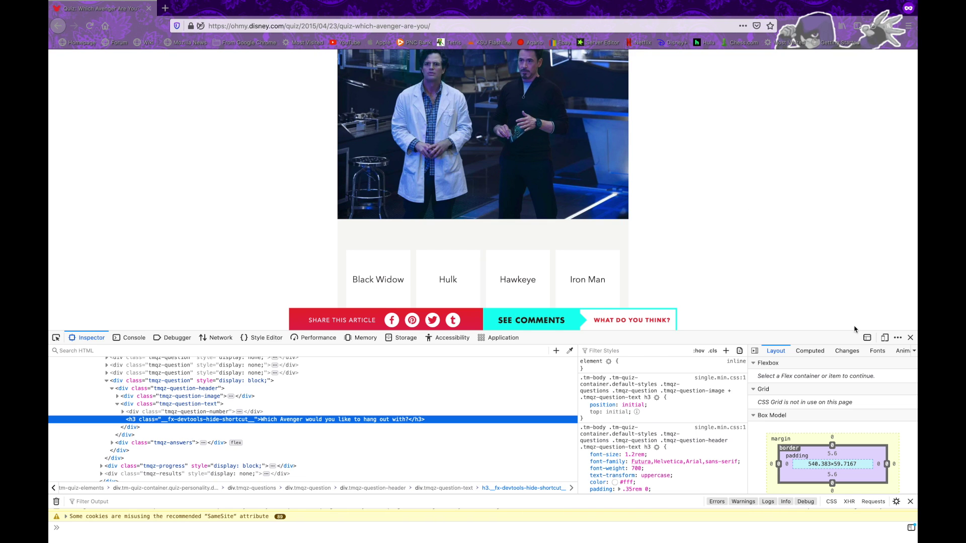
click(910, 337)
scroll(816, 259, up, 3)
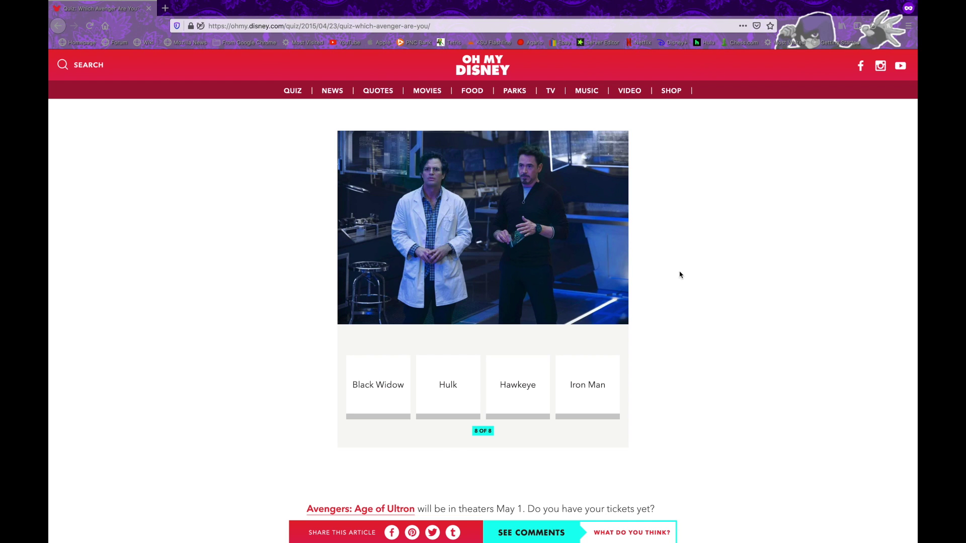
click(567, 384)
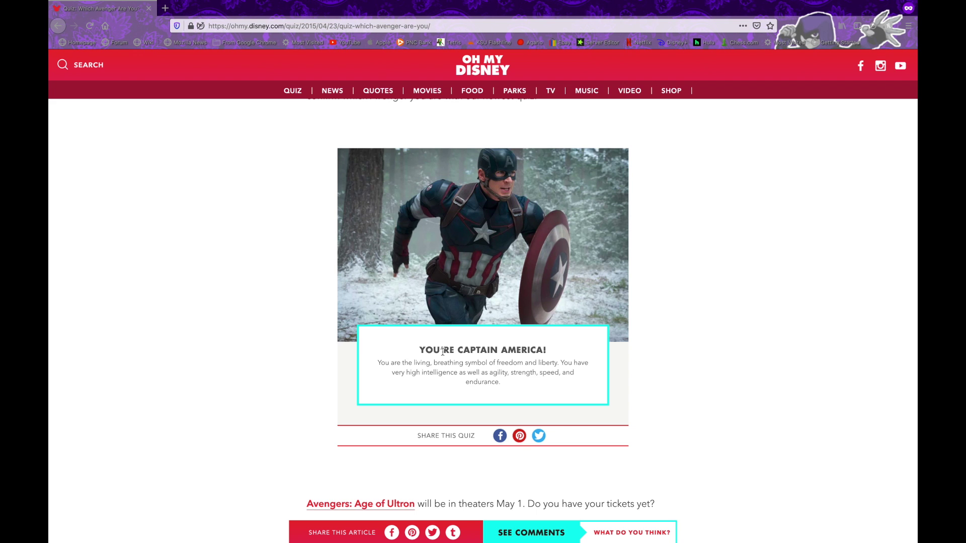
Step: Look over the quiz result together with the article's title and introduction above it
scroll(453, 351, up, 3)
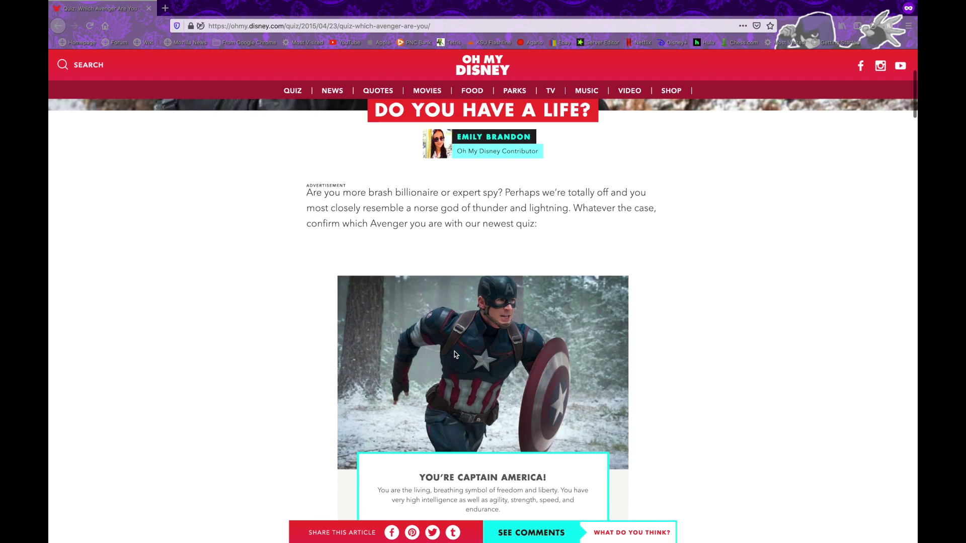
scroll(454, 351, down, 2)
scroll(455, 352, up, 5)
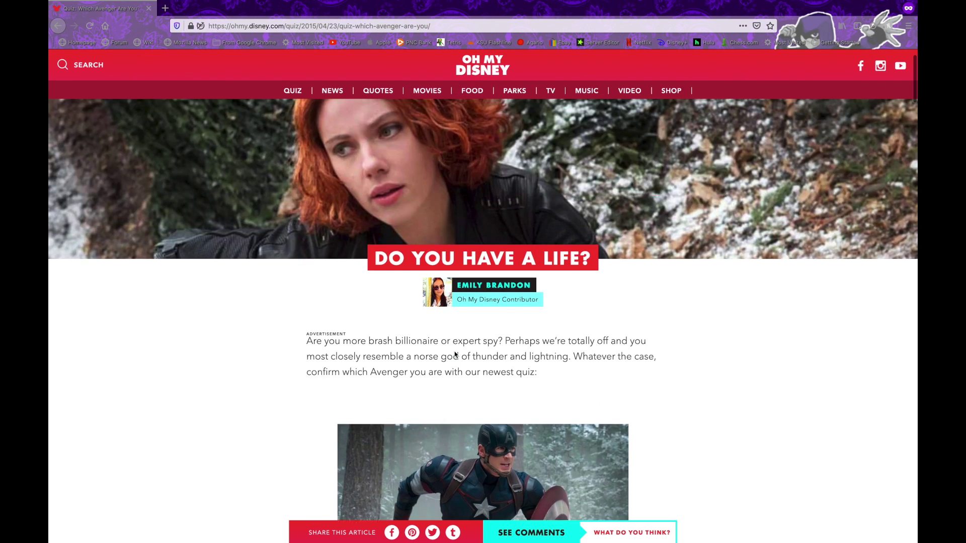
scroll(454, 351, down, 3)
scroll(454, 351, up, 5)
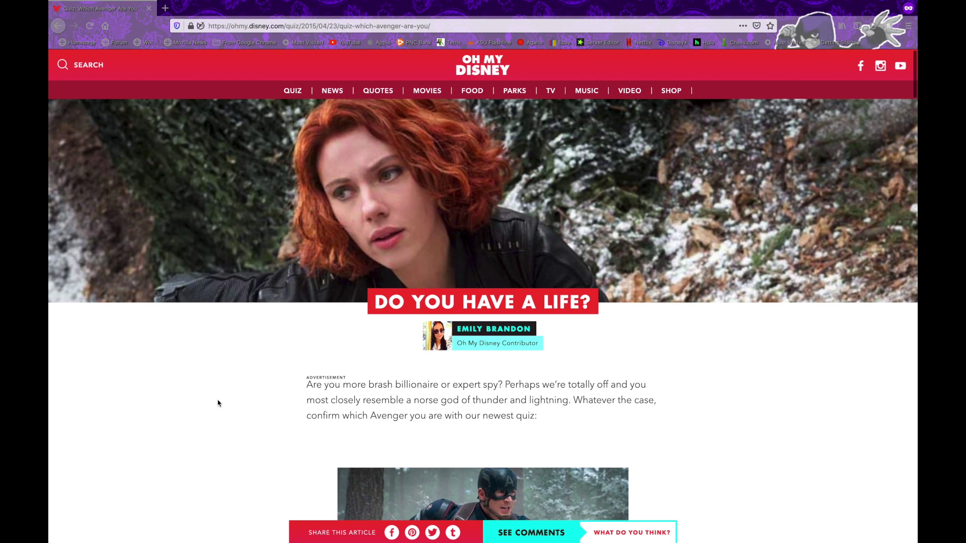
scroll(218, 403, down, 1)
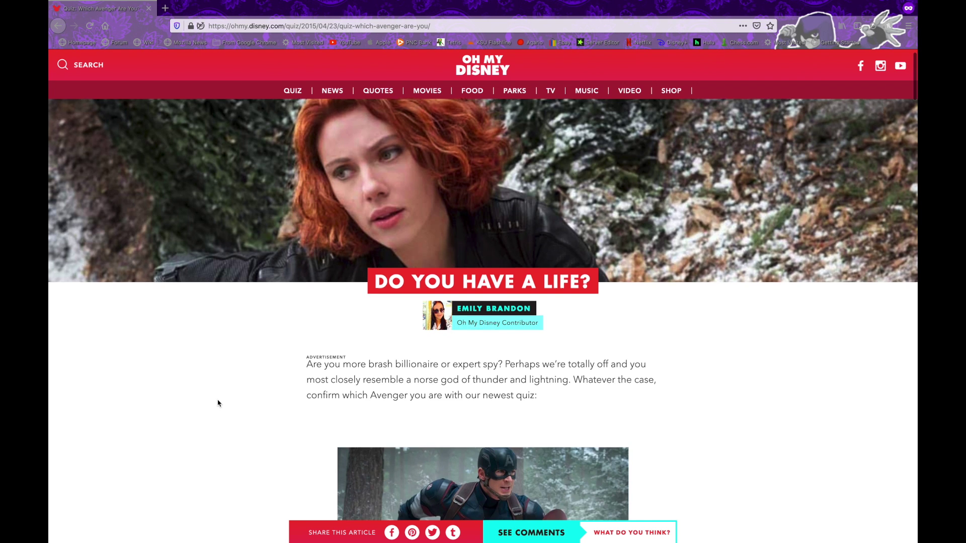
scroll(218, 403, down, 1)
scroll(218, 403, up, 1)
scroll(218, 403, down, 3)
scroll(217, 402, down, 3)
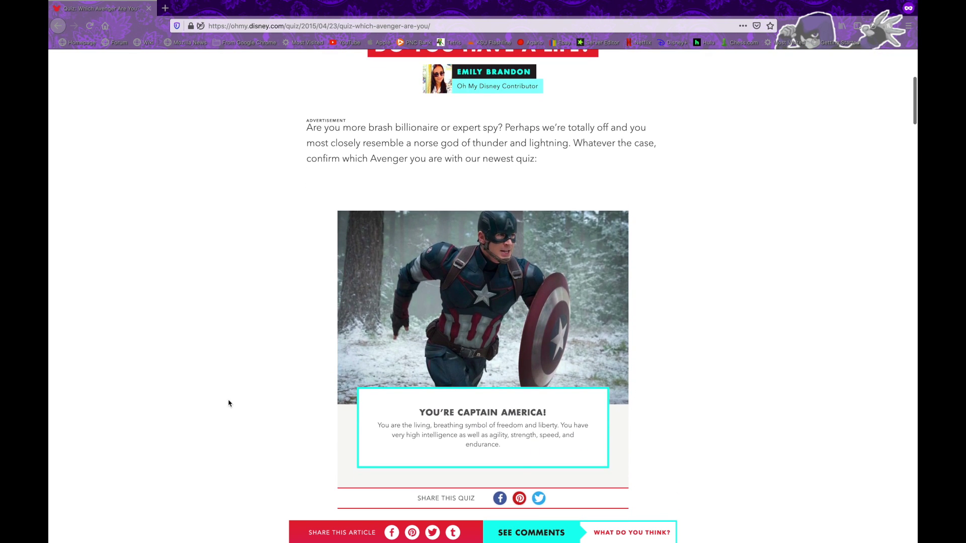
Step: Open the inspector on the quiz result and delete the Captain America image element from the page
right_click(476, 413)
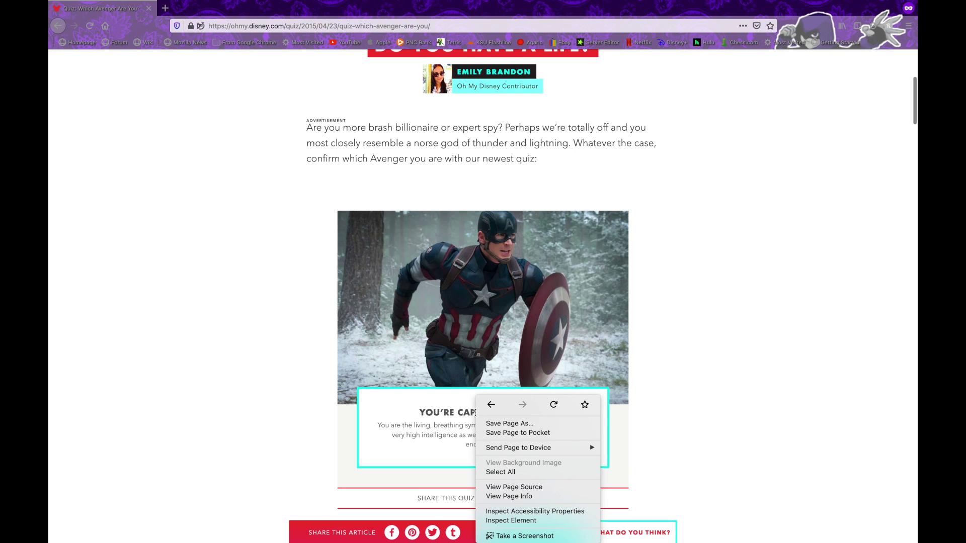
click(498, 521)
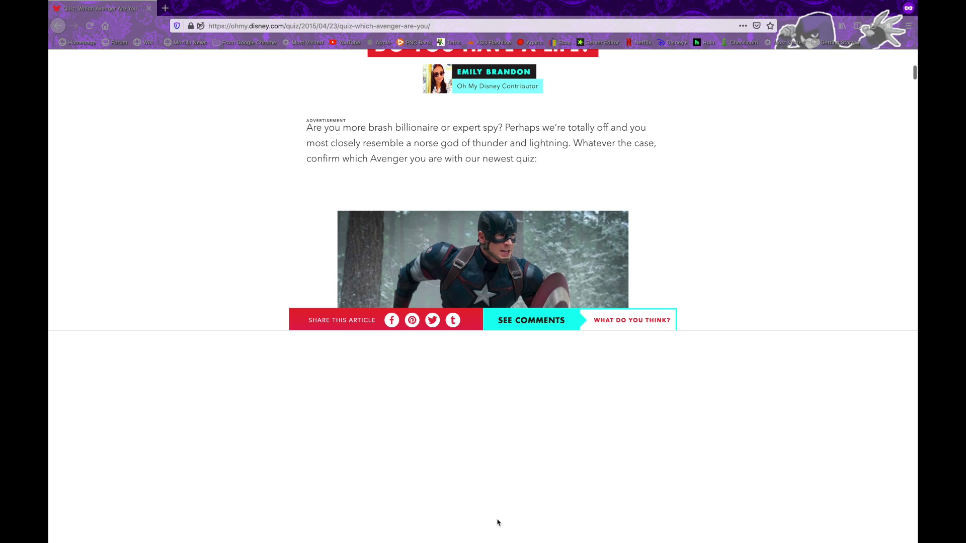
right_click(456, 254)
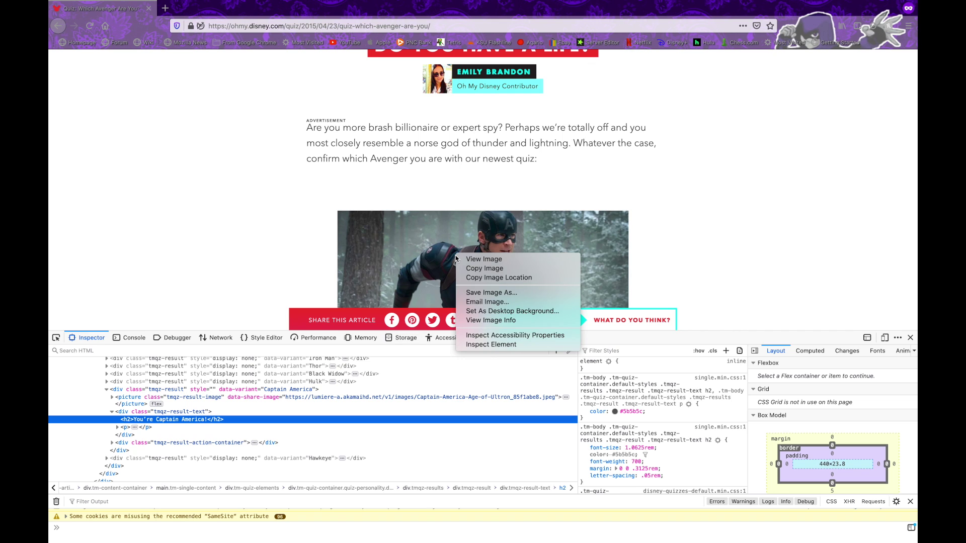
click(480, 346)
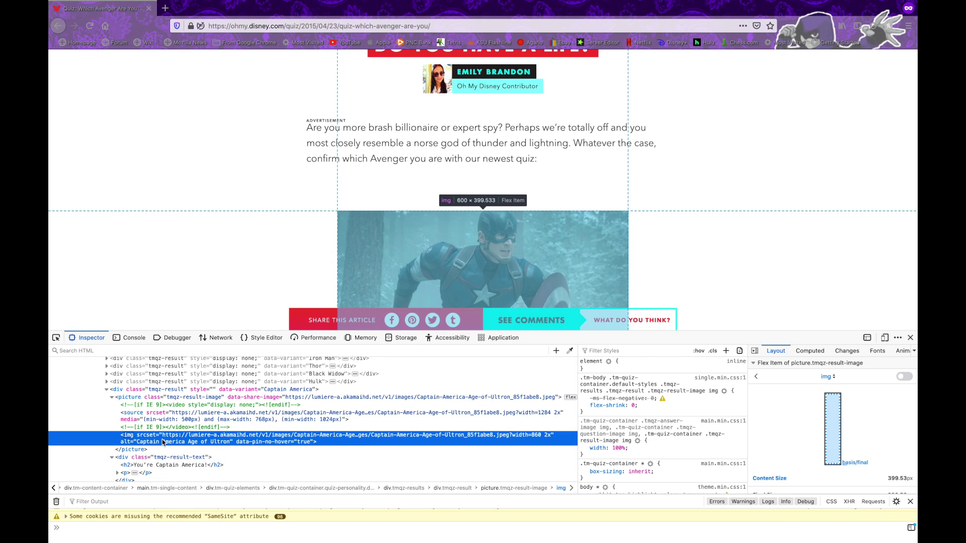
key(Delete)
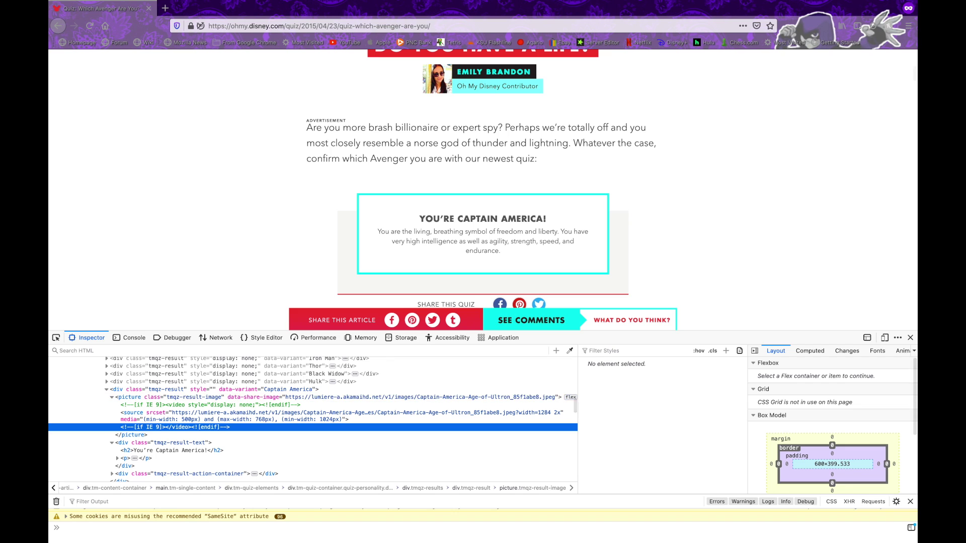
Step: Inspect the result heading and change its text to "You're not an Avenger. You're a random youtuber."
right_click(434, 220)
click(447, 347)
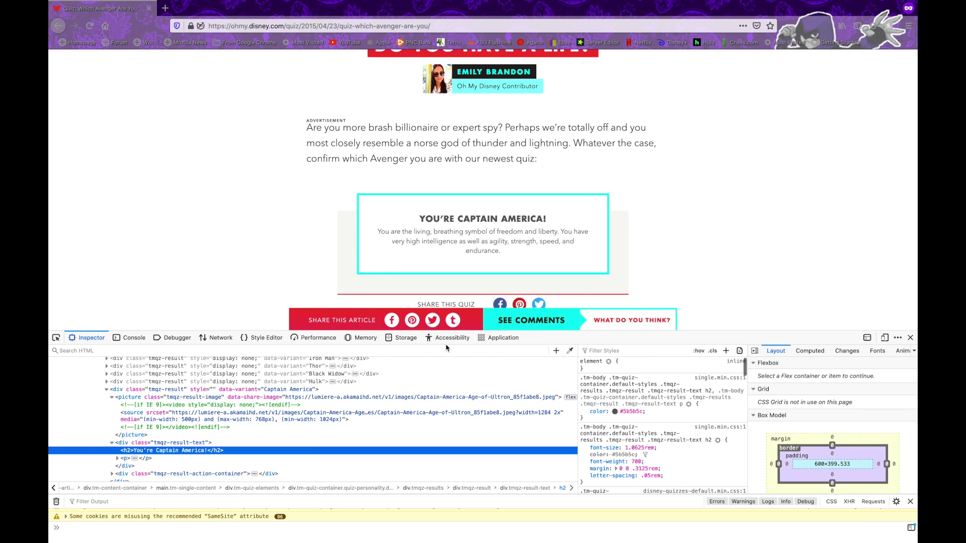
double_click(176, 451)
key(ctrl+a)
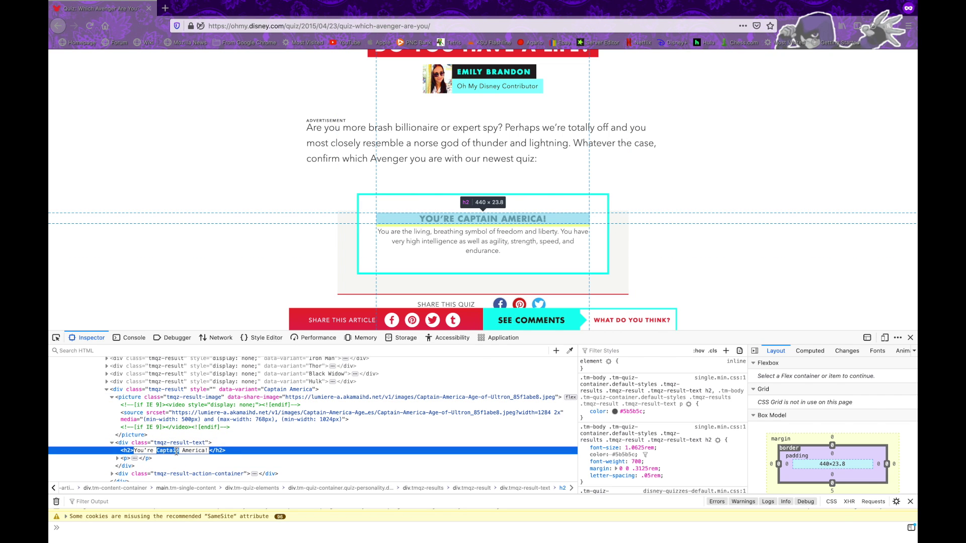
text(You're not an Avenger. You're a random you)
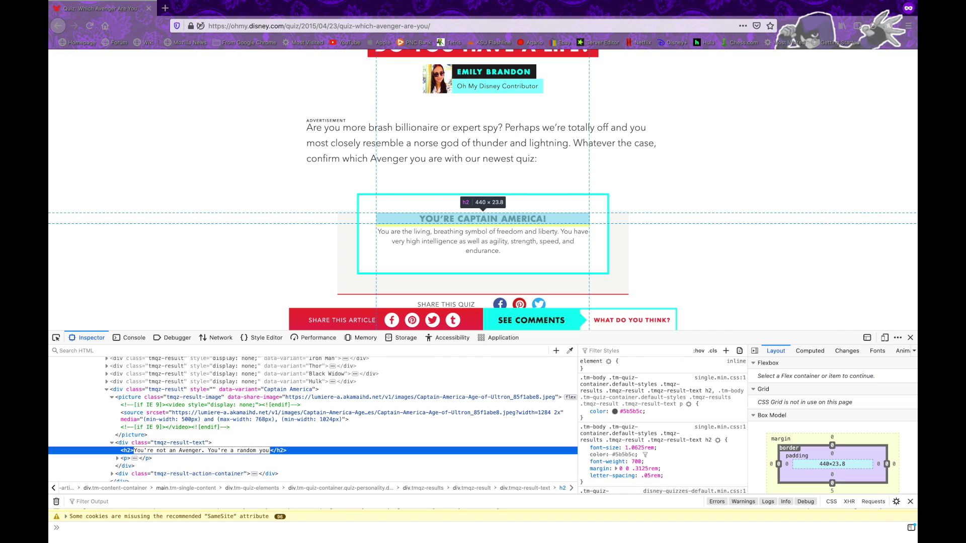
text(tuber.)
key(Return)
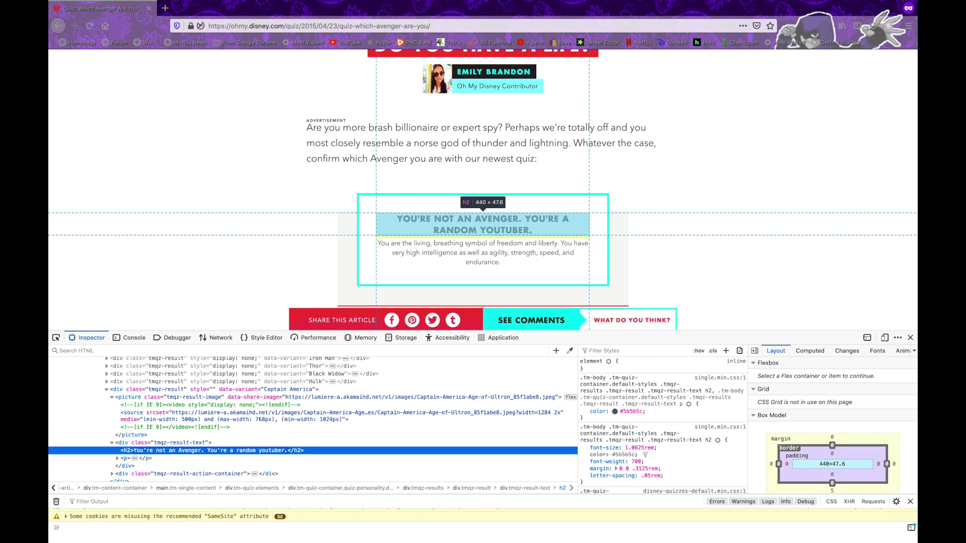
Step: Inspect the result's description paragraph and replace its text with "You are nobody. You have no friends. Get lost."
right_click(467, 246)
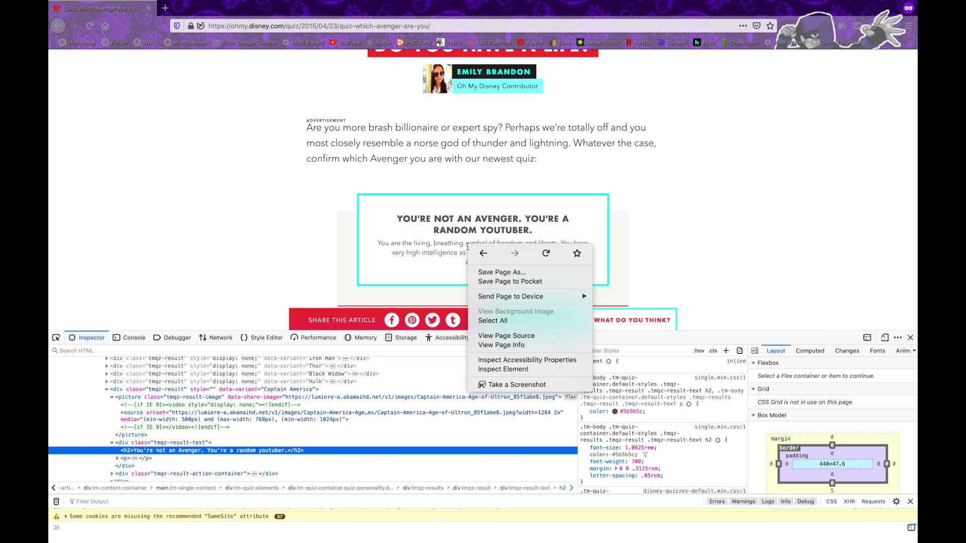
click(496, 373)
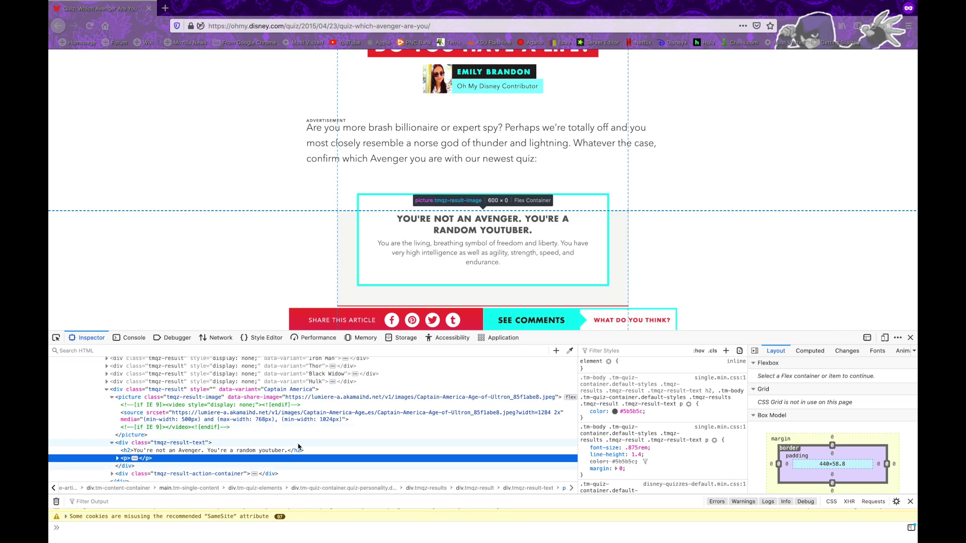
click(134, 458)
double_click(154, 466)
text(You)
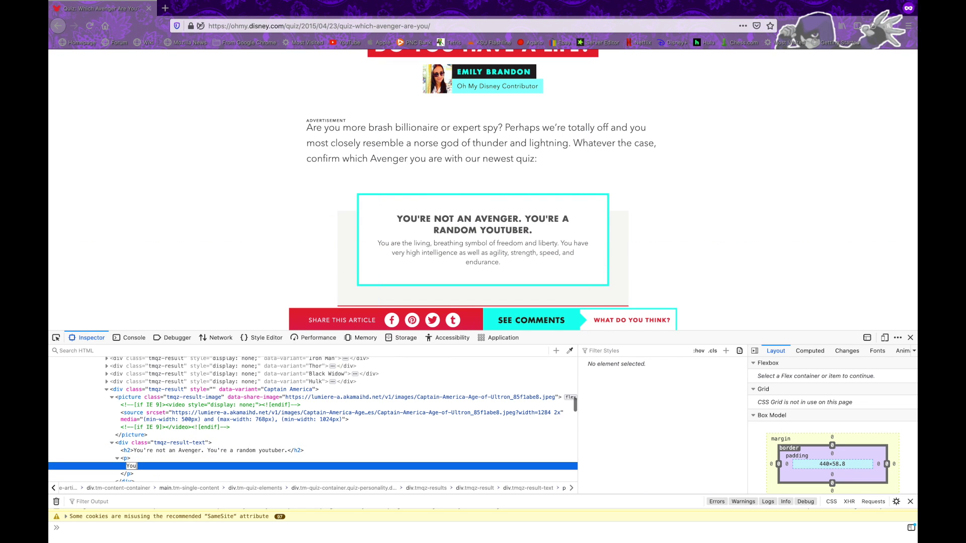
text( are nobody. You )
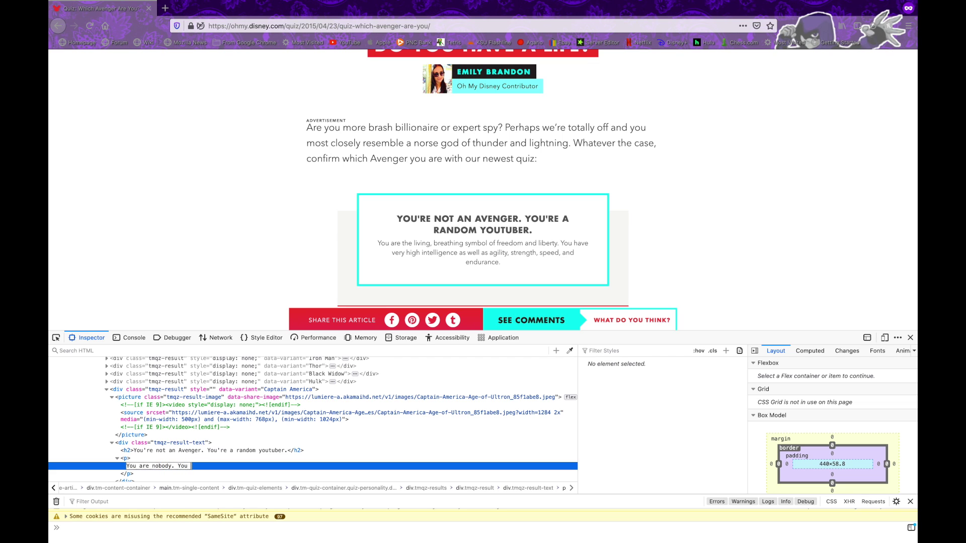
text(have no friends. Get lost.)
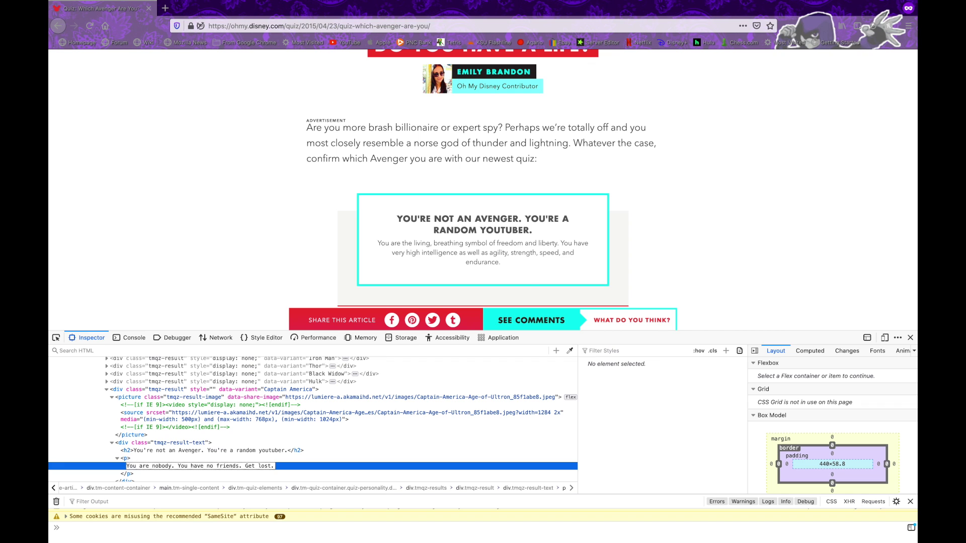
key(Return)
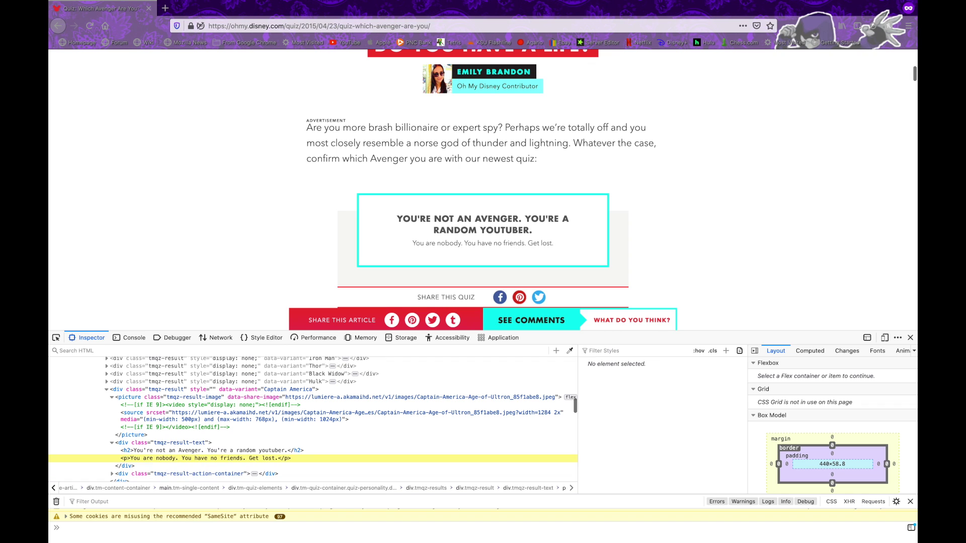
Step: Close the inspector and look over the edited quiz result together with the article title above it
click(910, 337)
scroll(770, 320, up, 3)
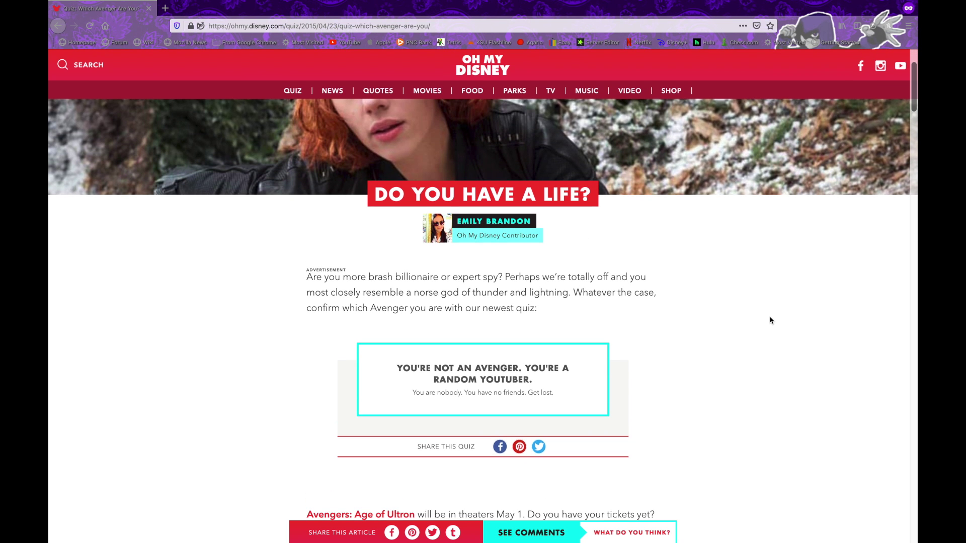
scroll(765, 325, up, 1)
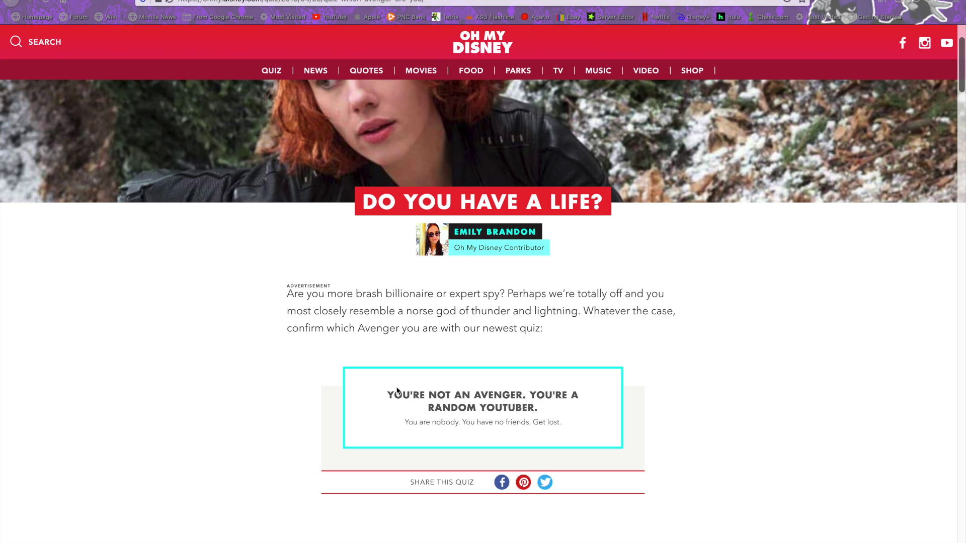
drag(397, 382, 554, 423)
click(555, 423)
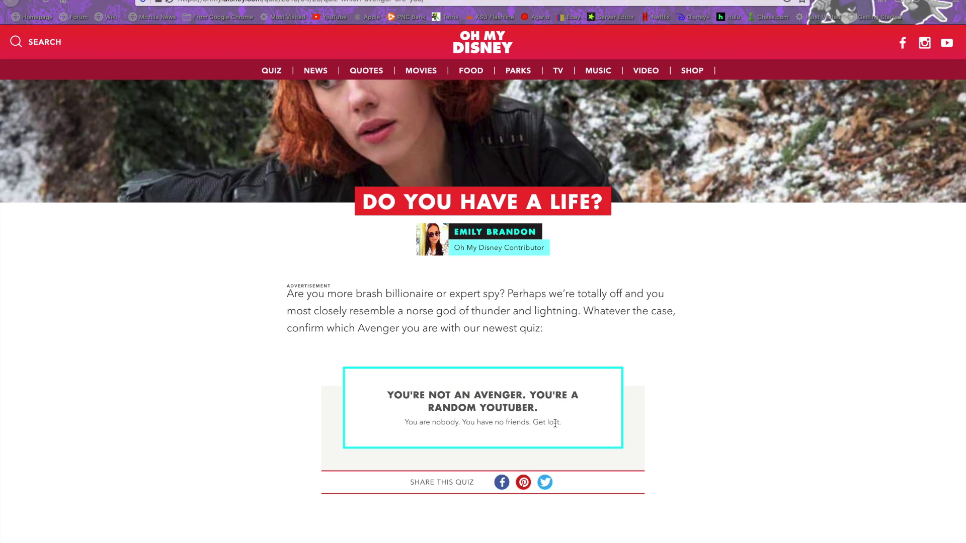